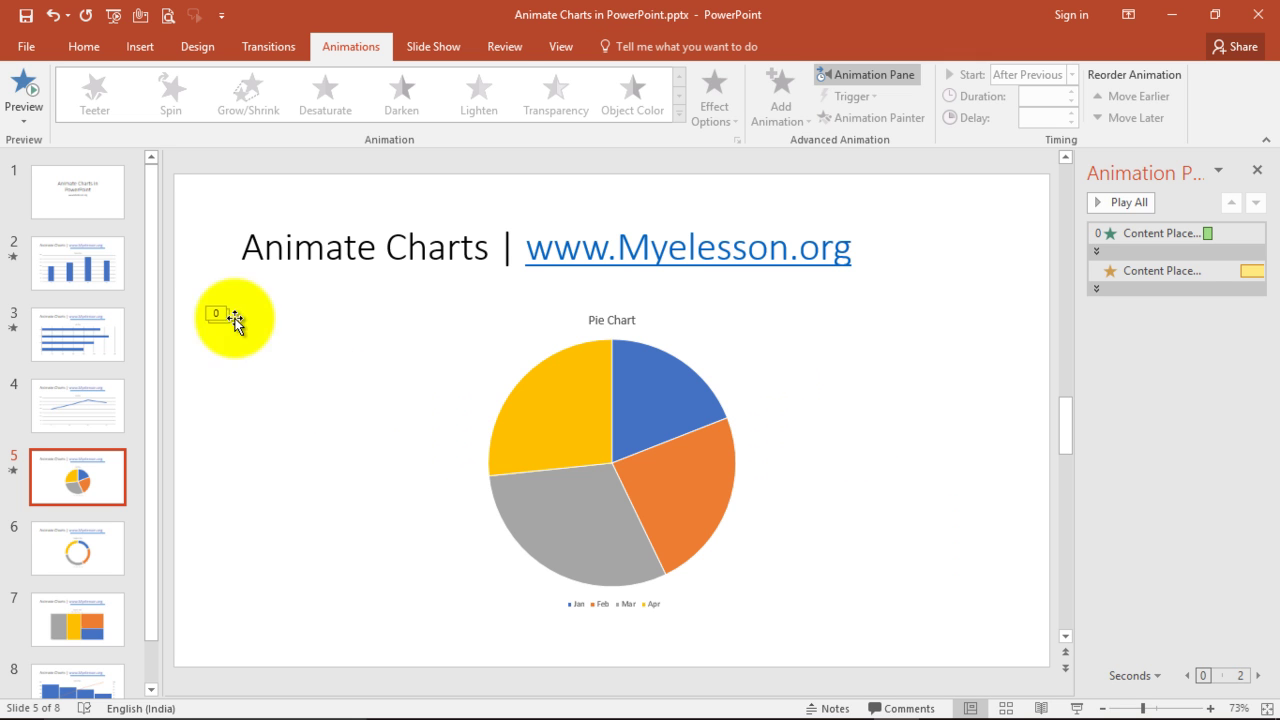
- Preview the chart animations on slides 2, 3 and 5
click(87, 211)
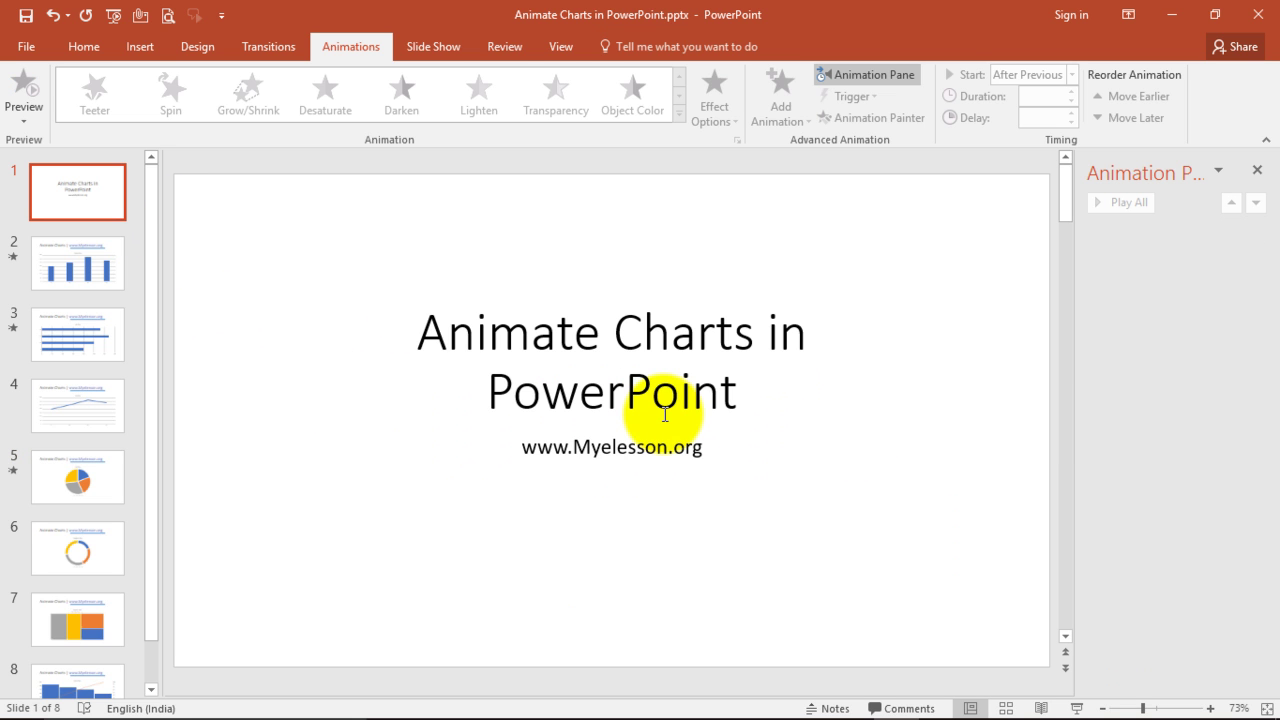
click(82, 260)
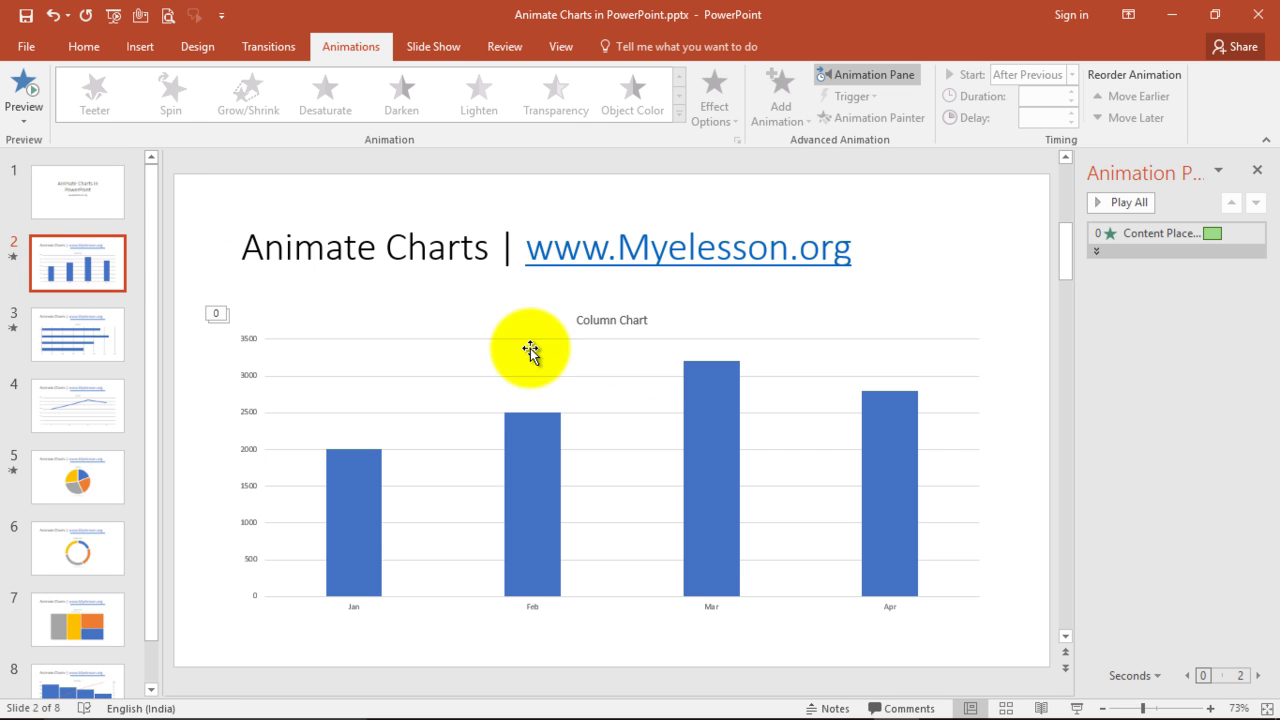
click(24, 90)
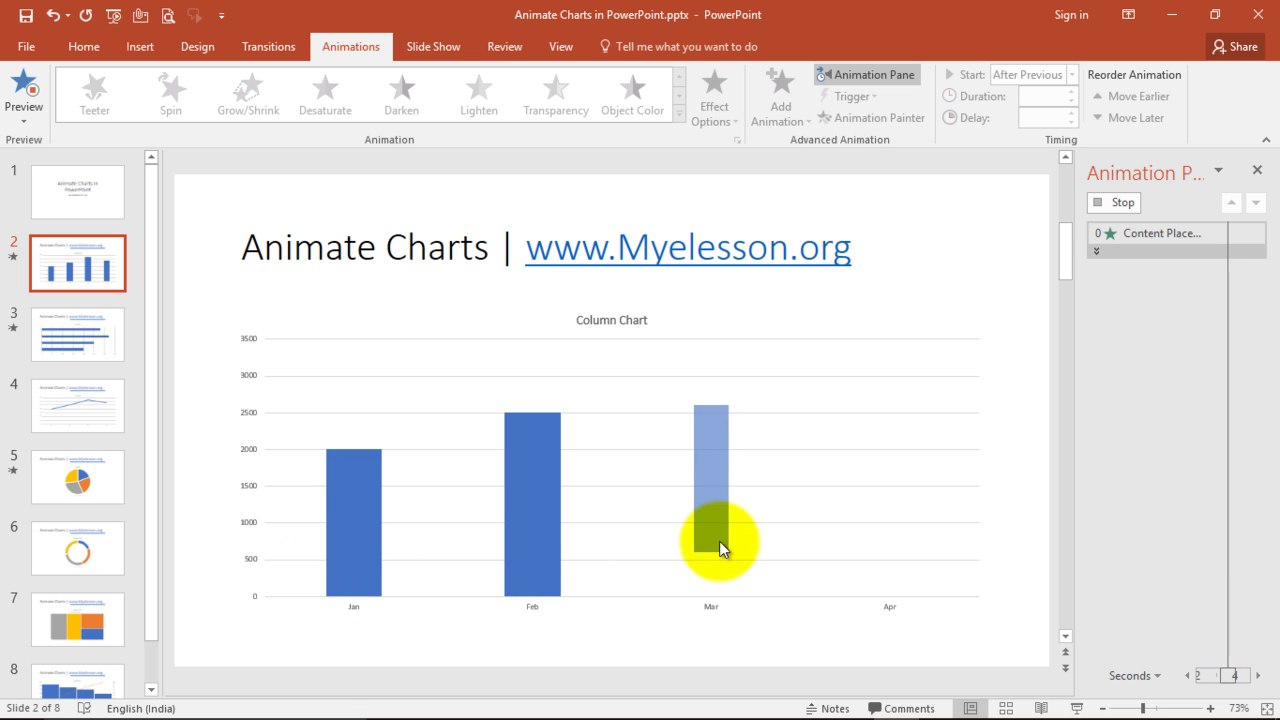
click(76, 352)
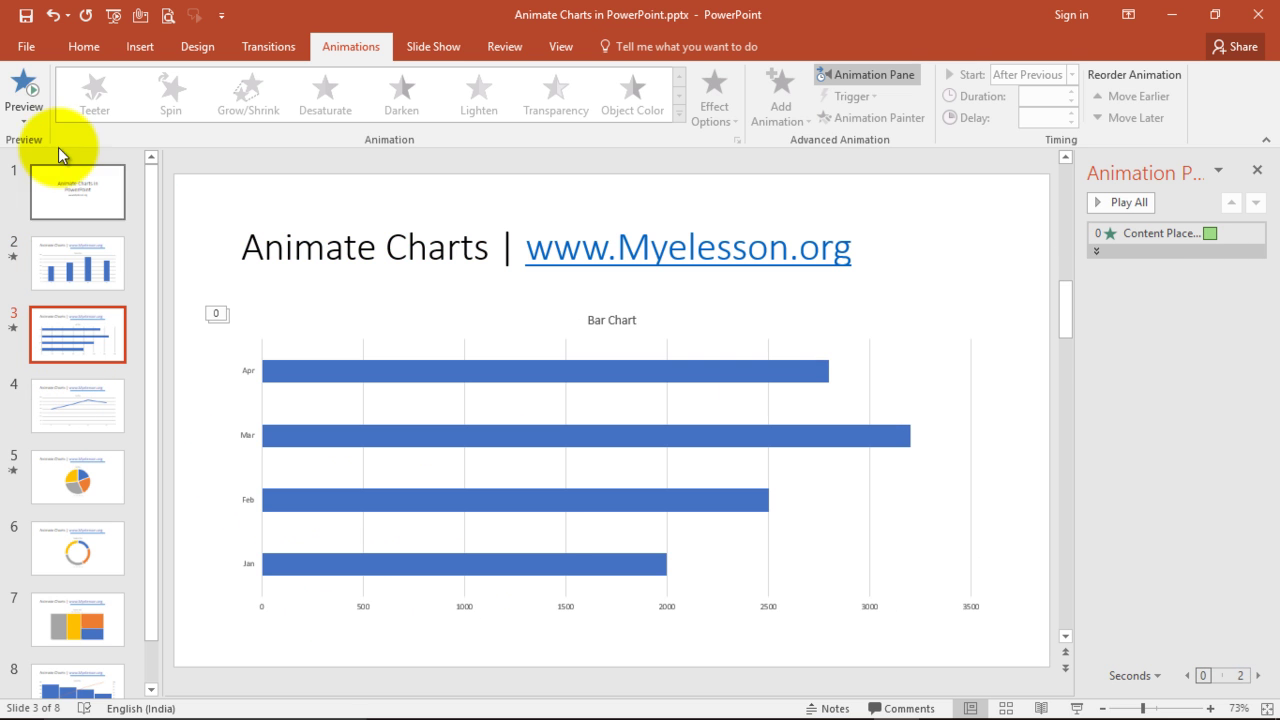
click(28, 92)
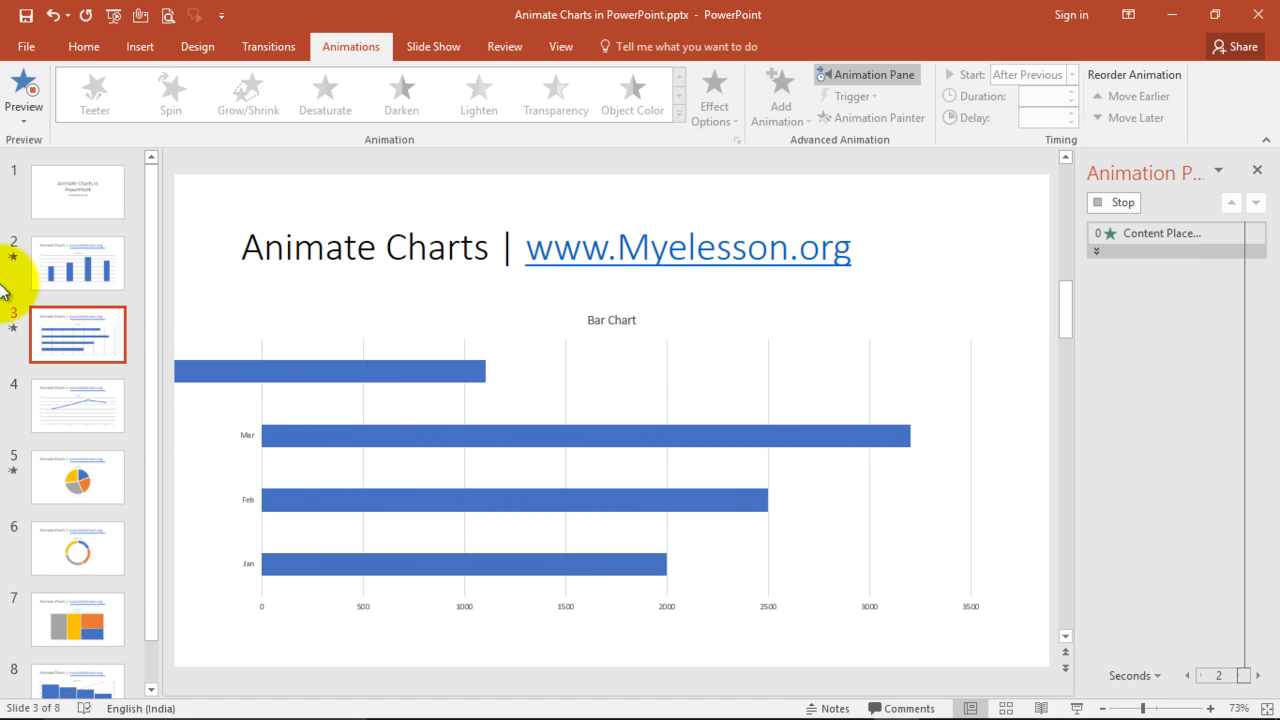
click(83, 471)
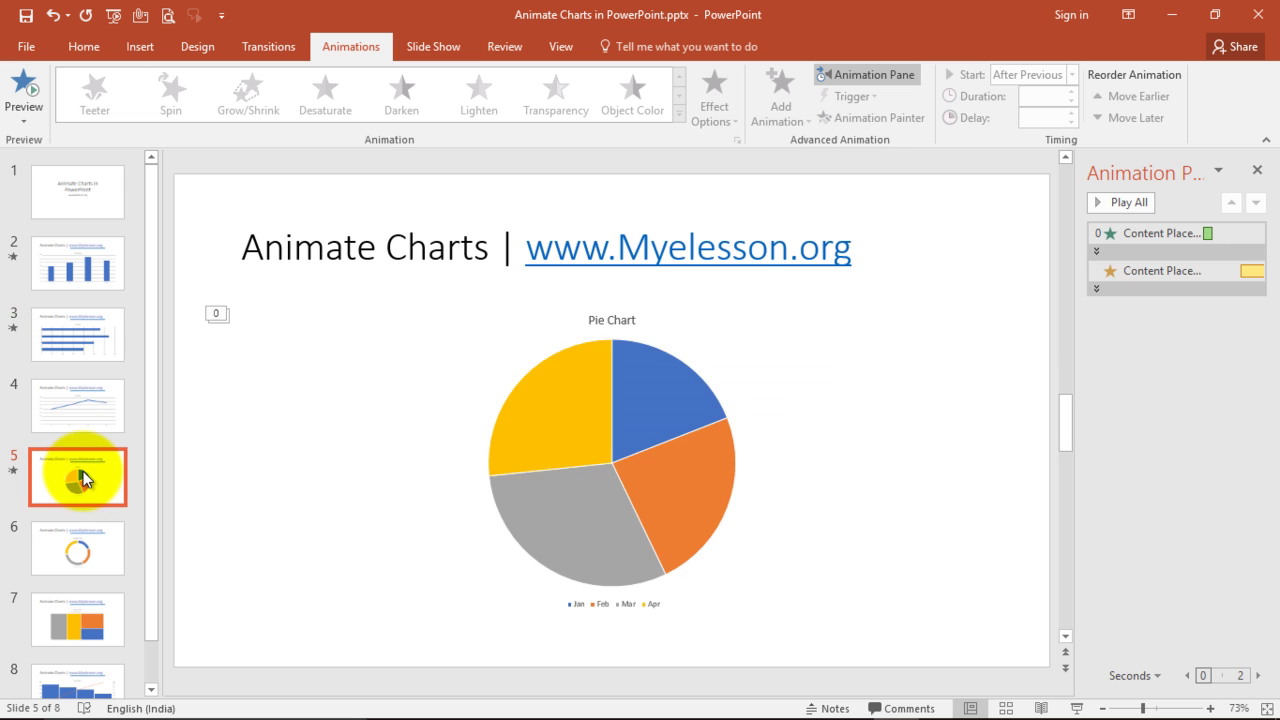
click(29, 92)
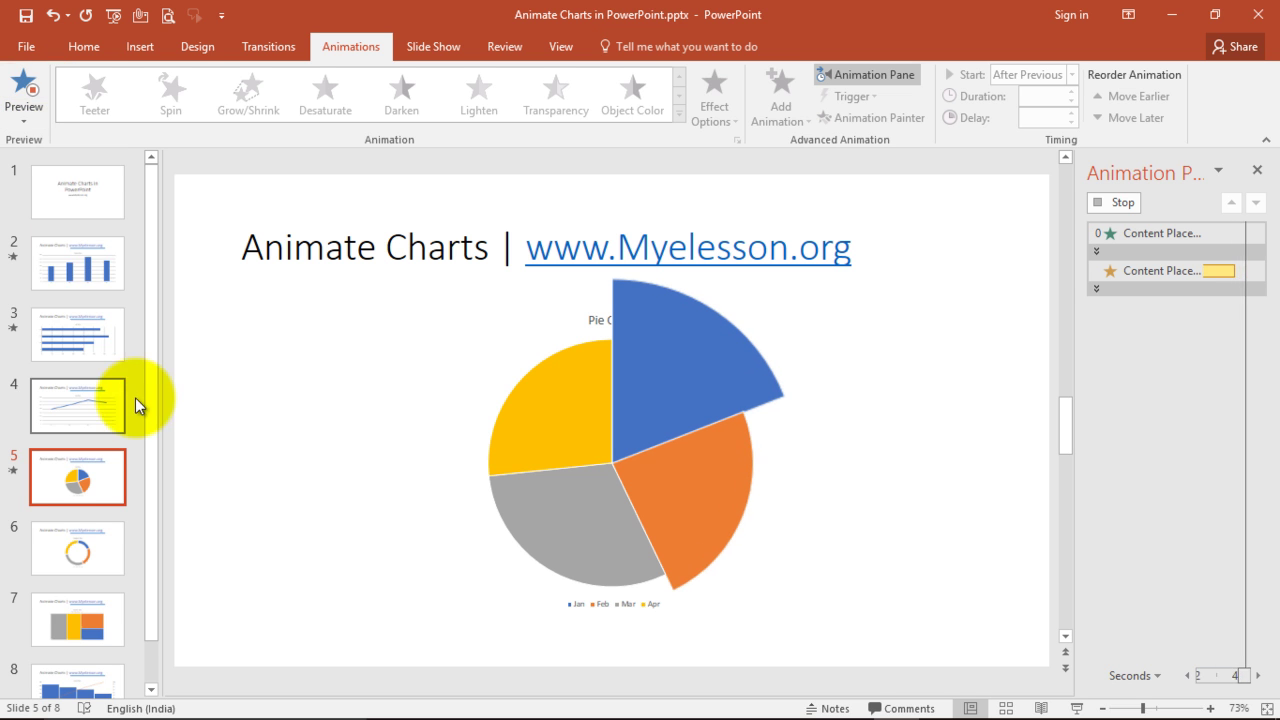
- Apply the Split entrance animation to the doughnut chart on slide 6, set its duration to 01.50 and preview it
scroll(135, 397, down, 1)
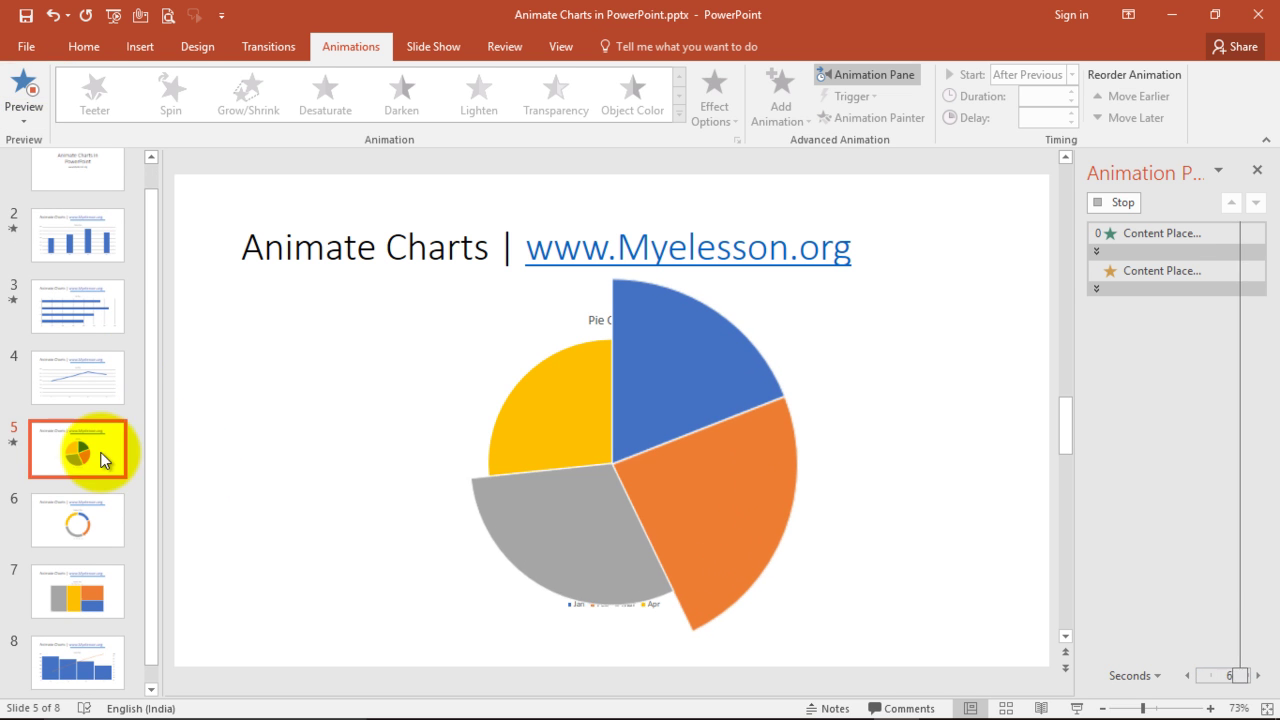
click(77, 519)
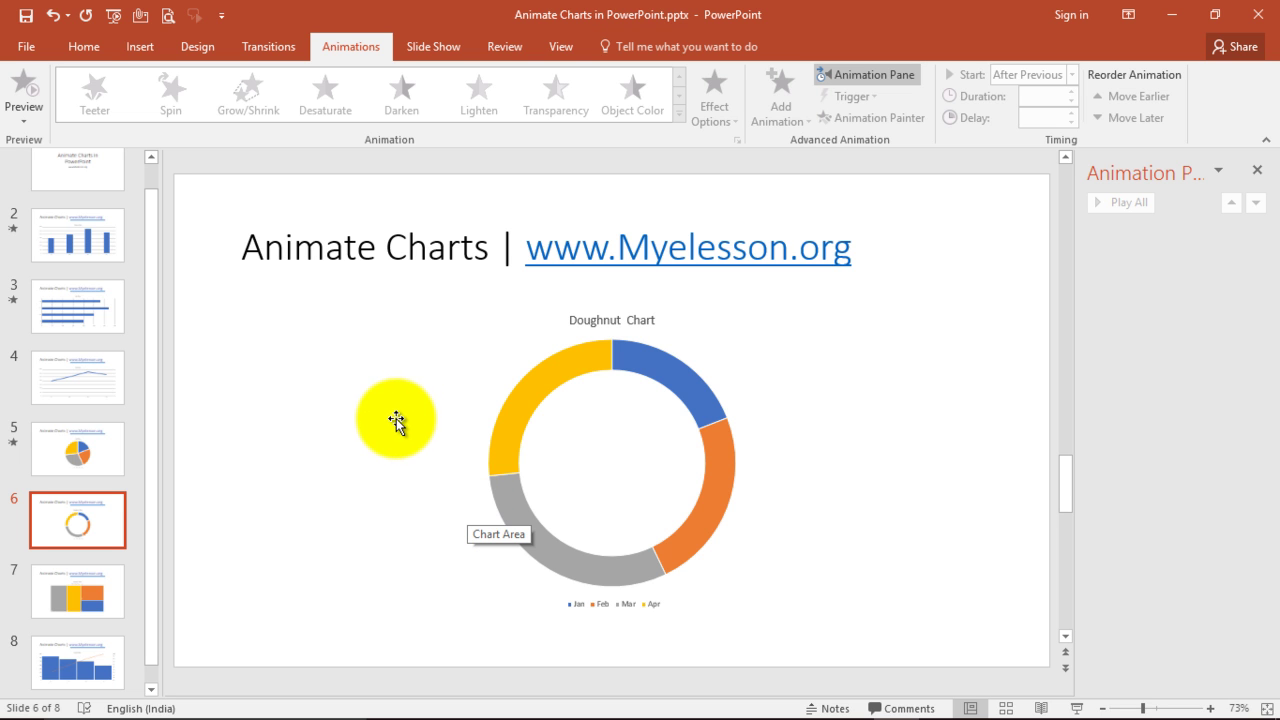
click(768, 342)
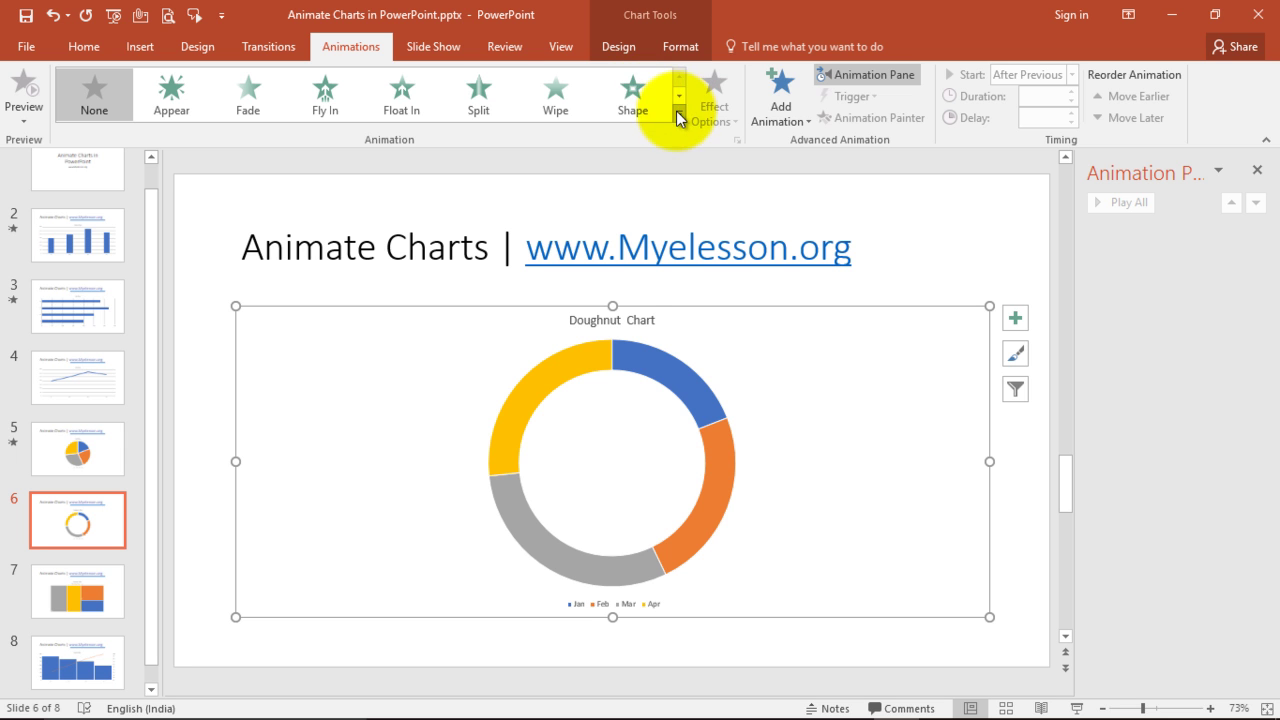
click(476, 88)
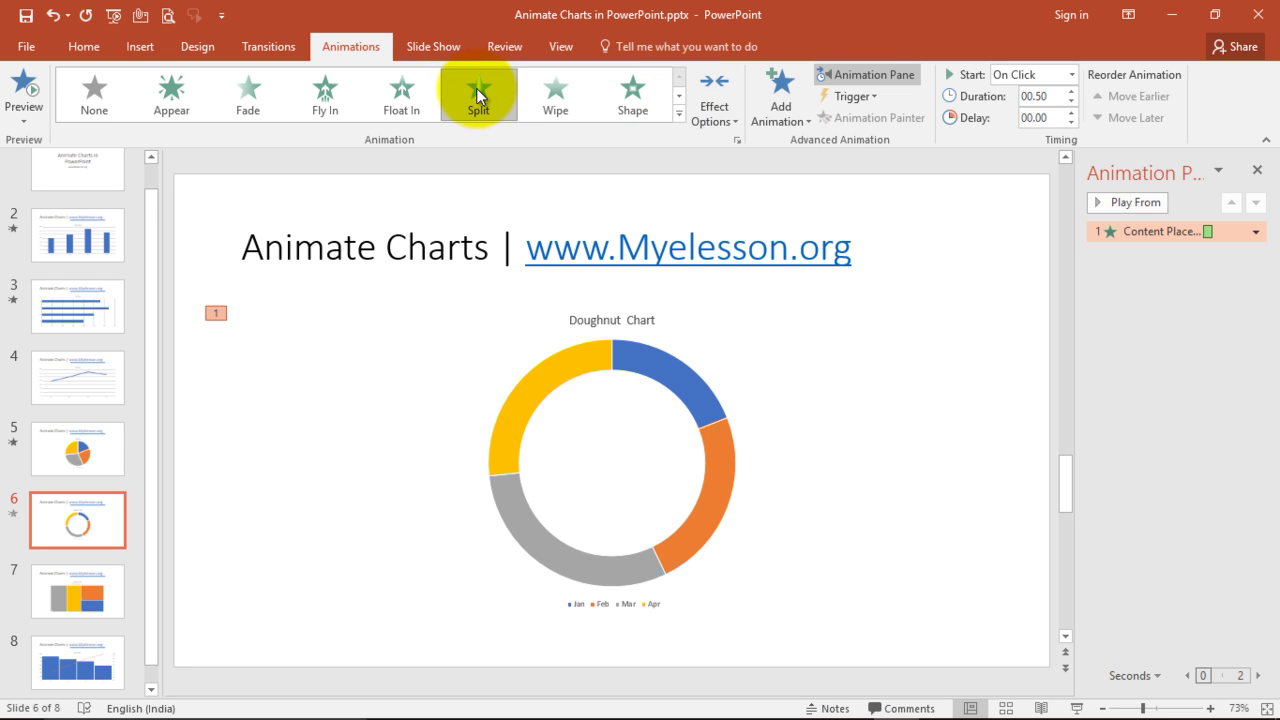
click(26, 92)
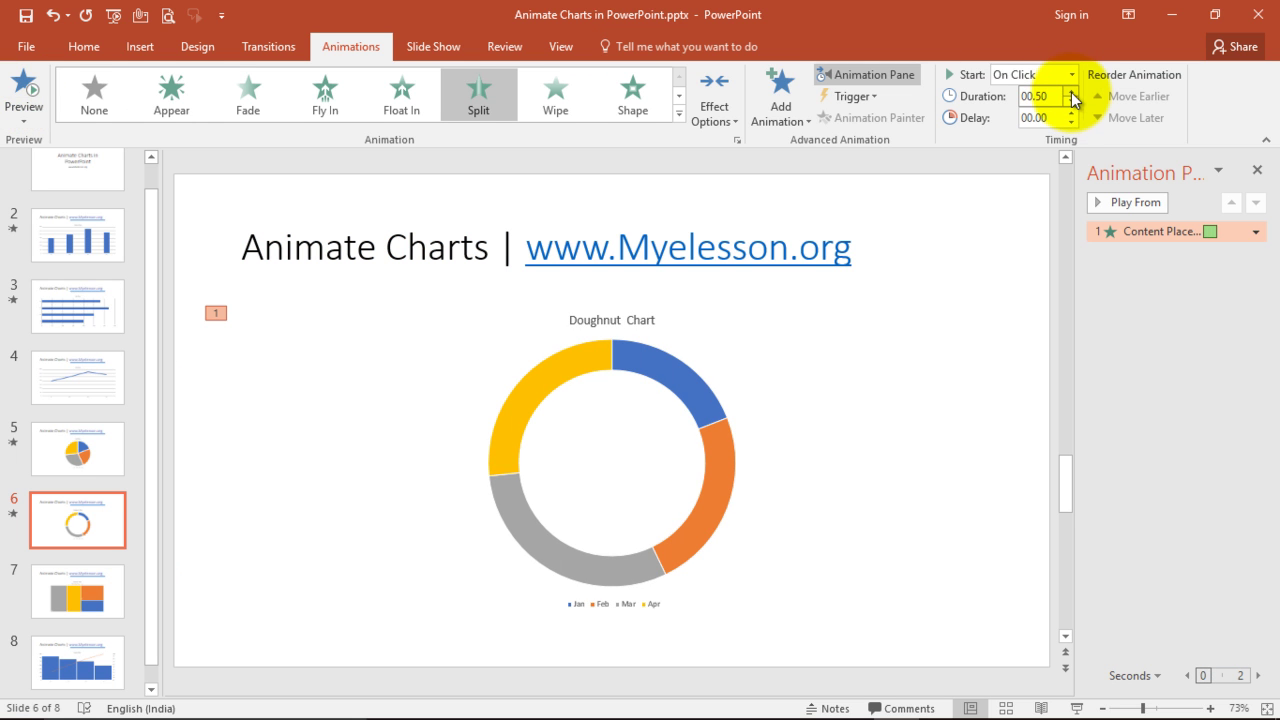
click(30, 92)
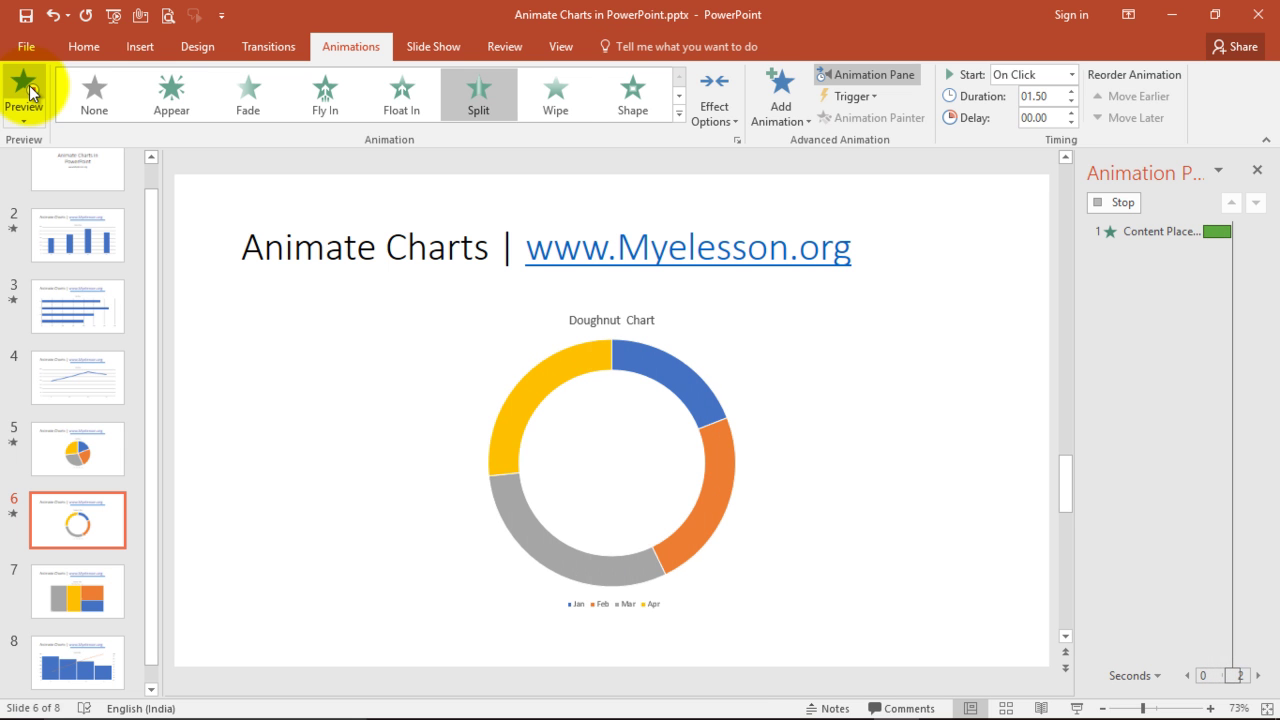
- Try the Float In and Swivel entrance animations on the doughnut chart, previewing each one
click(404, 94)
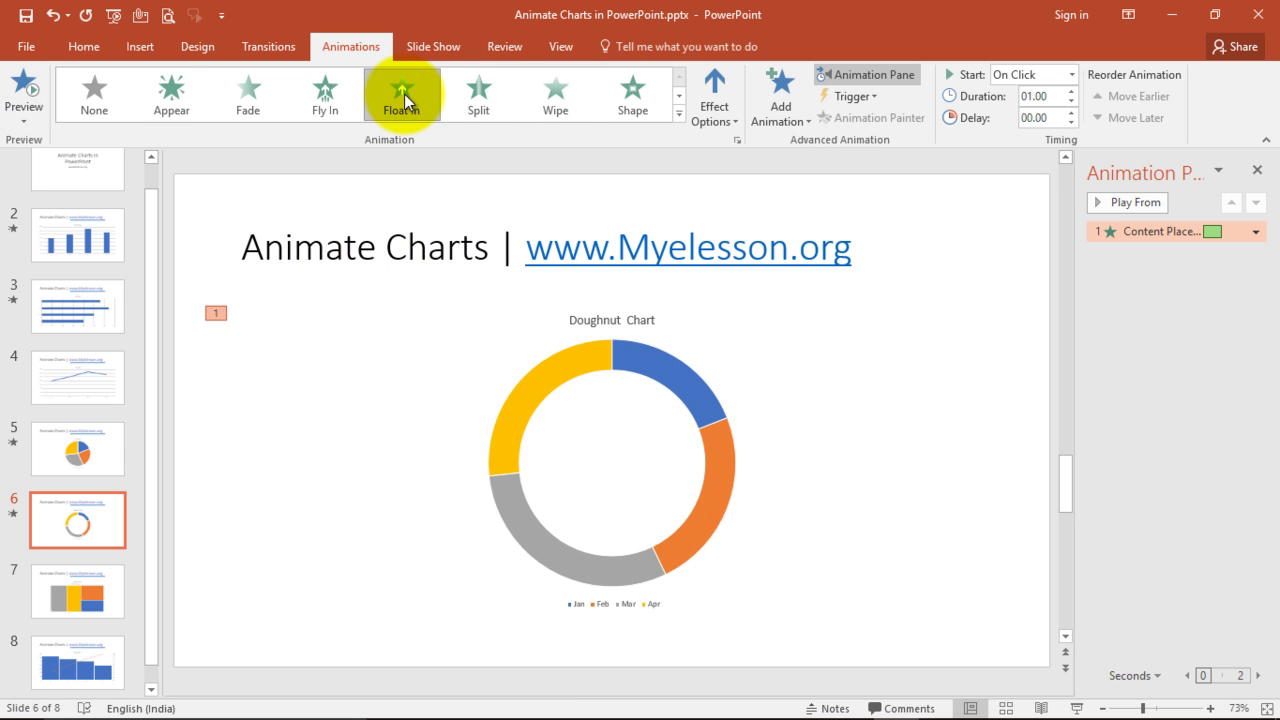
click(30, 92)
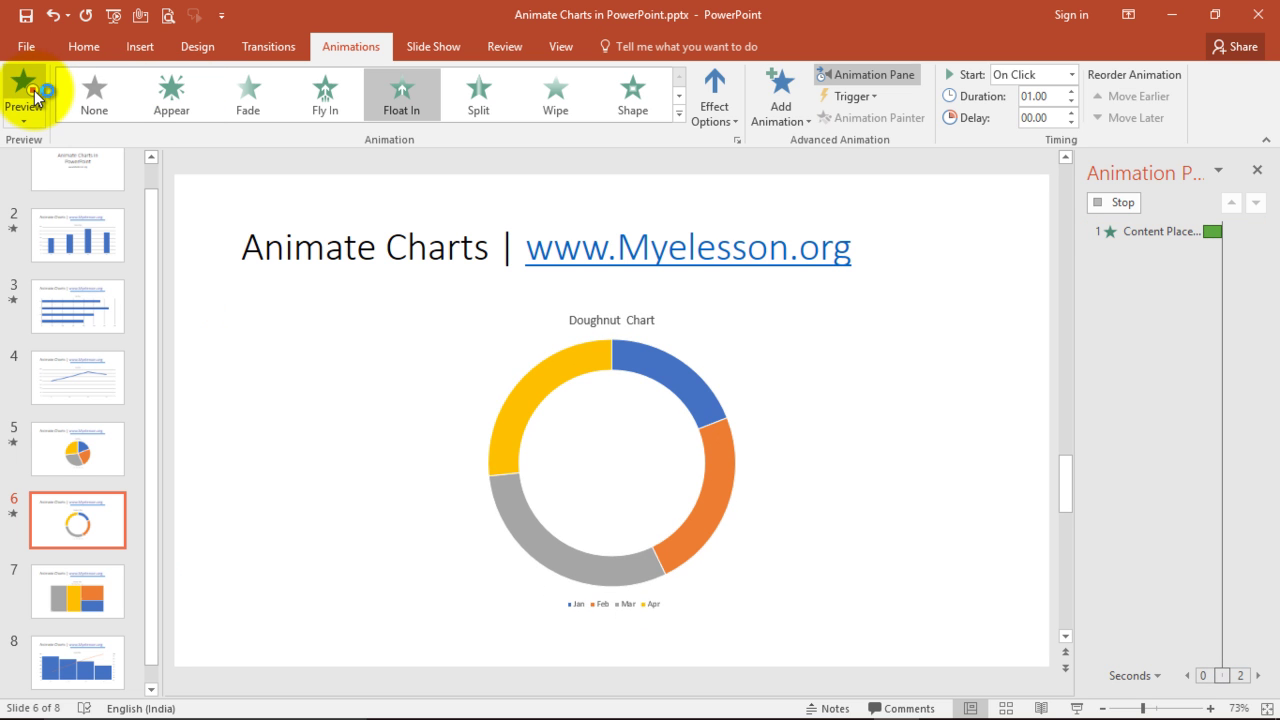
click(678, 121)
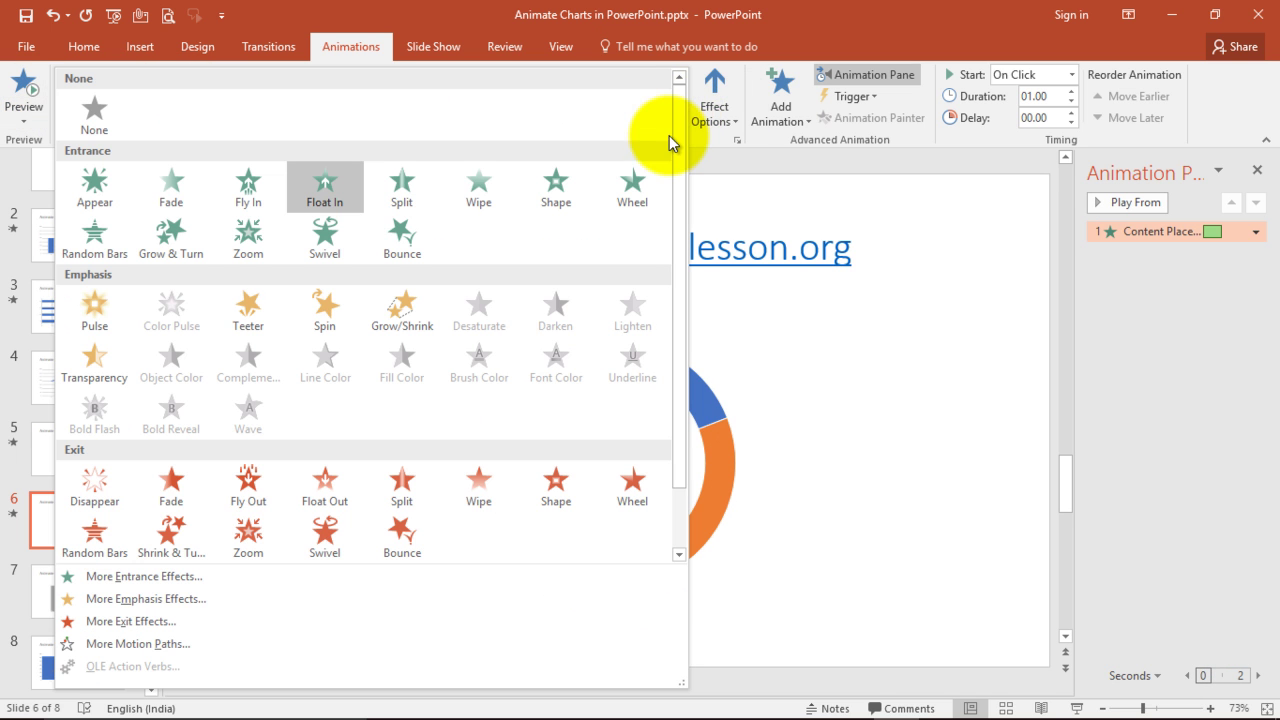
click(324, 238)
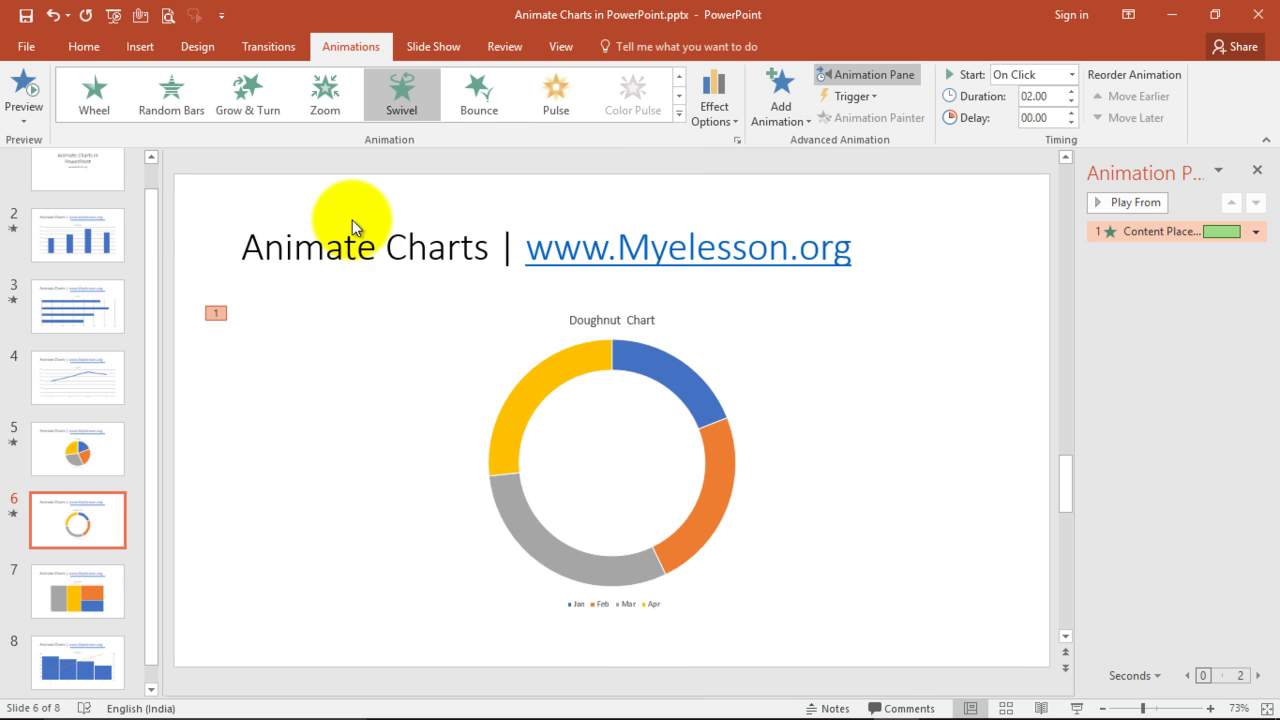
click(30, 92)
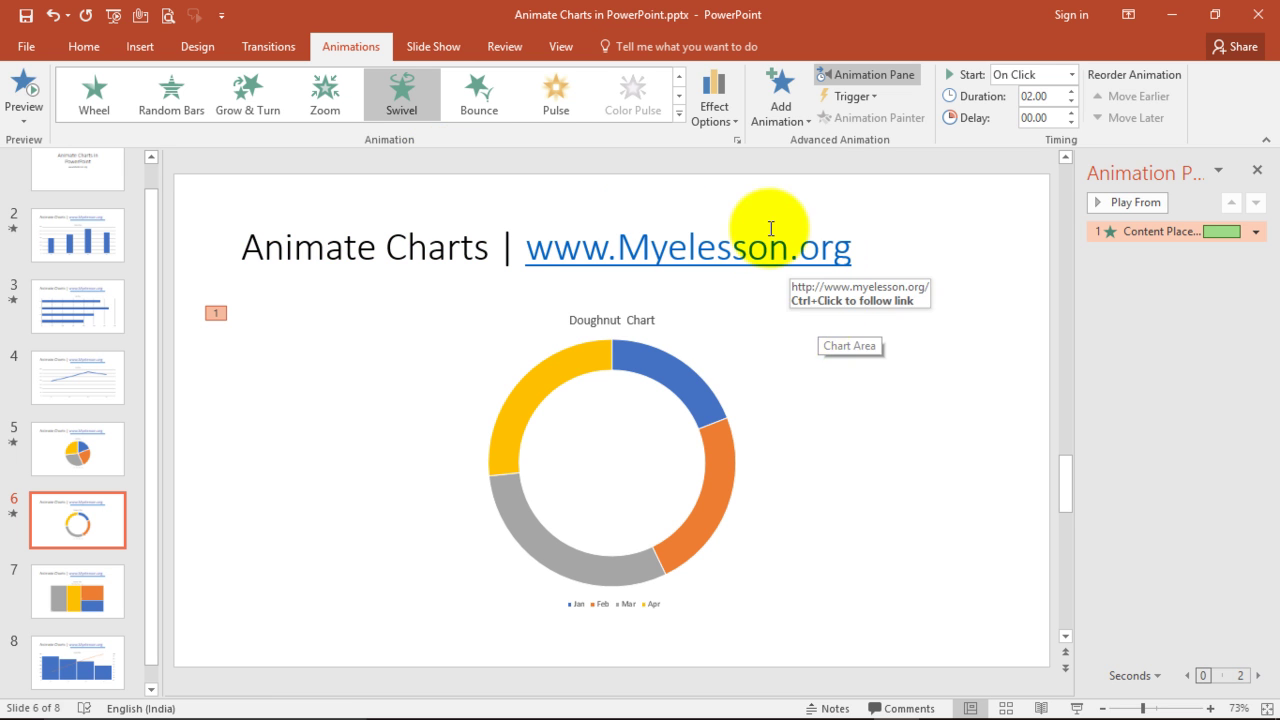
- Change the doughnut chart's entrance effect to Blinds, choosing it from the full list of entrance effects
click(680, 114)
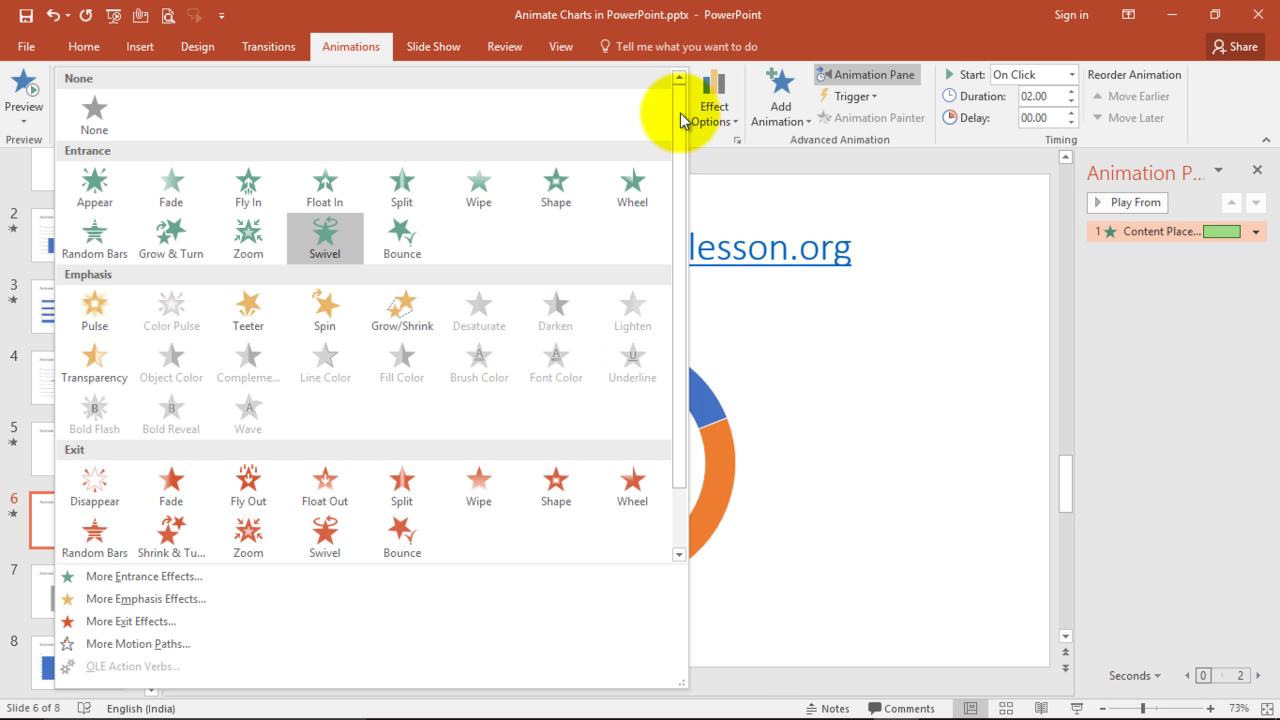
click(140, 578)
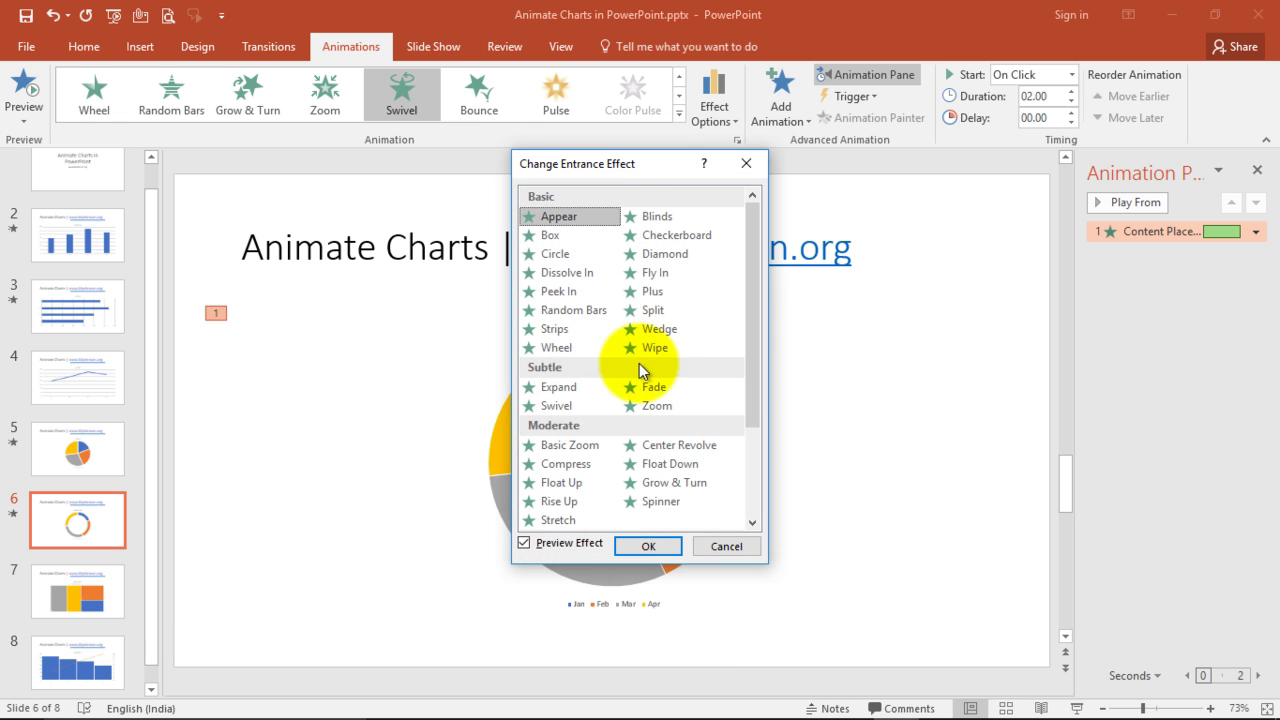
drag(607, 164, 905, 210)
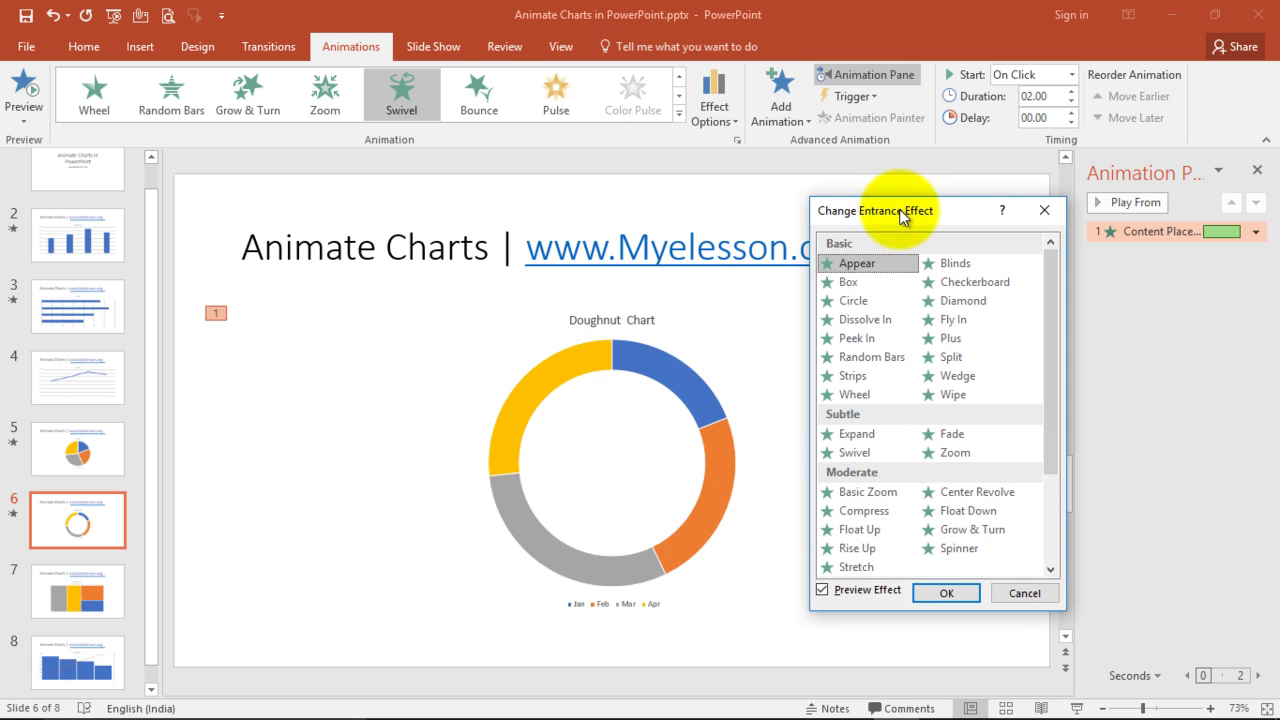
click(868, 266)
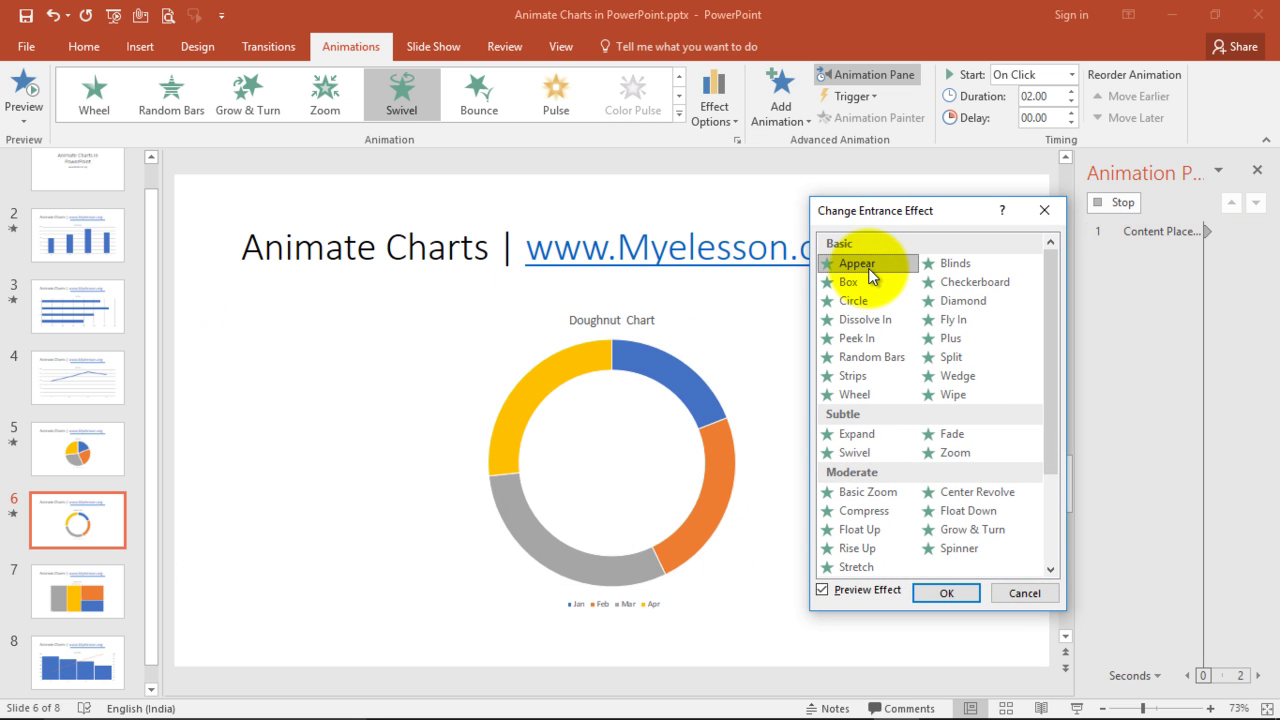
key(Right)
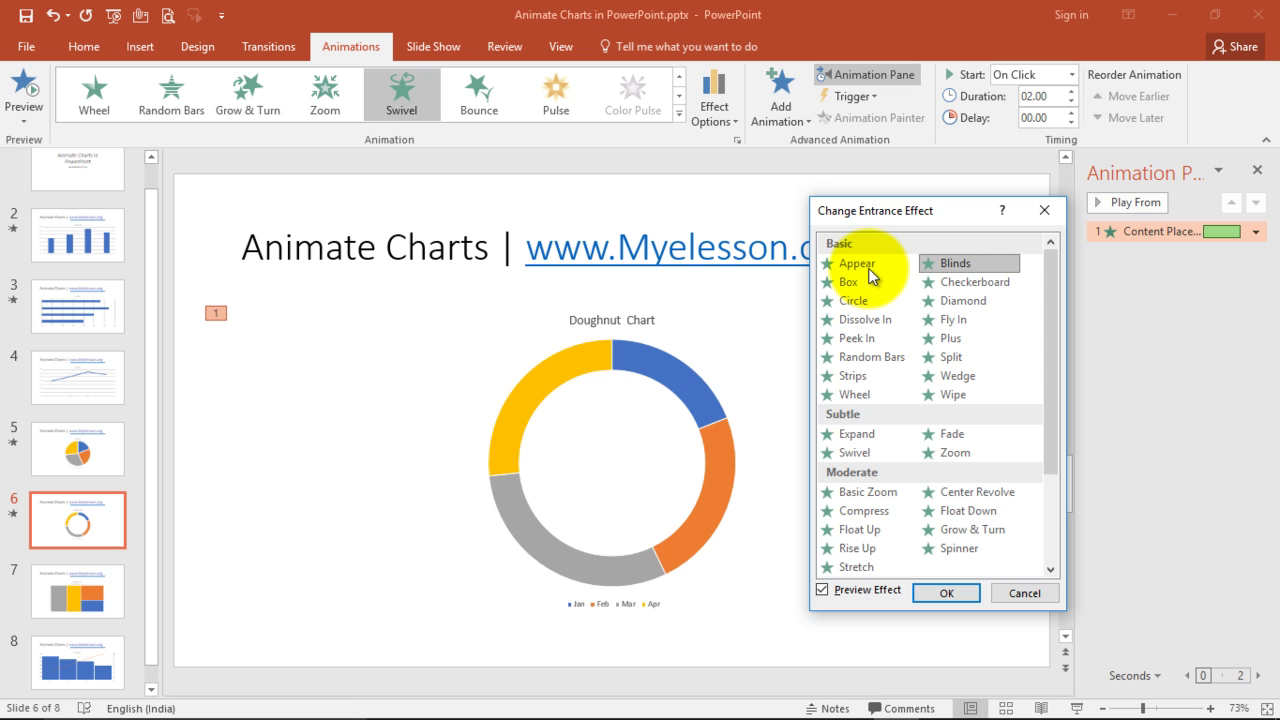
key(Return)
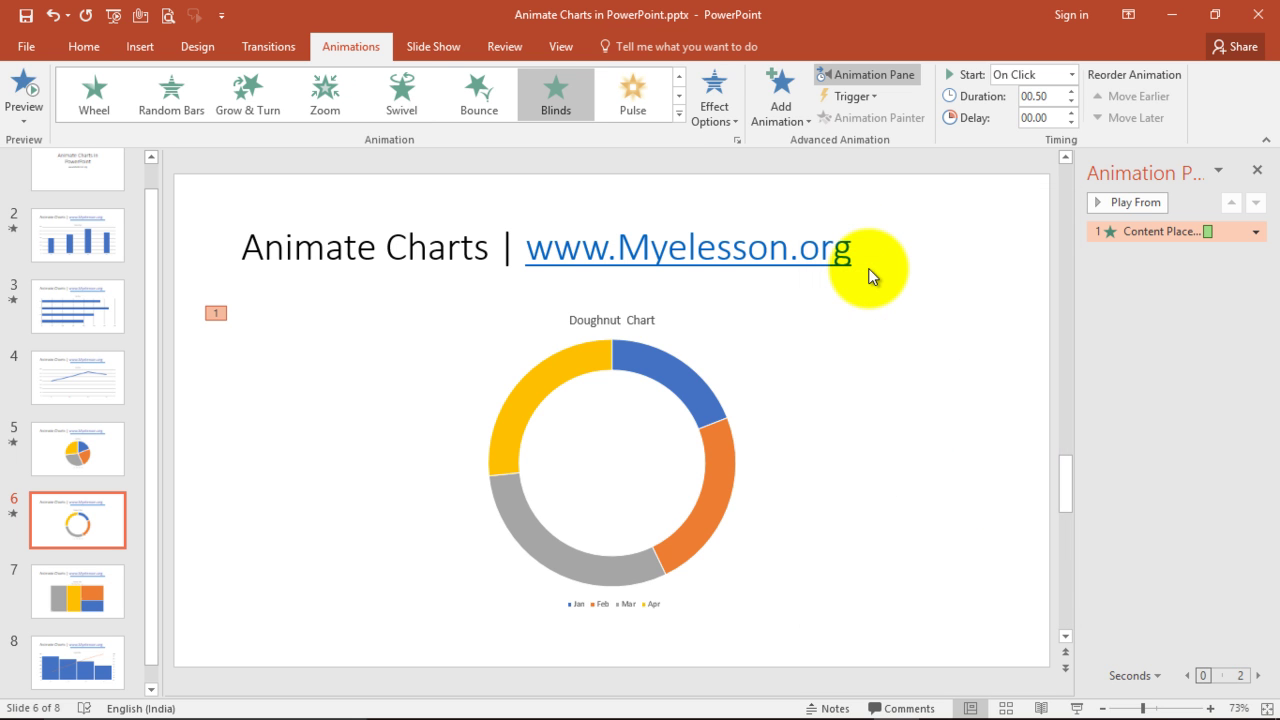
- Browse the additional entrance effects for the doughnut chart, previewing the Basic effects Checkerboard, Diamond, Fly In, Split, Wedge and Wheel
click(784, 100)
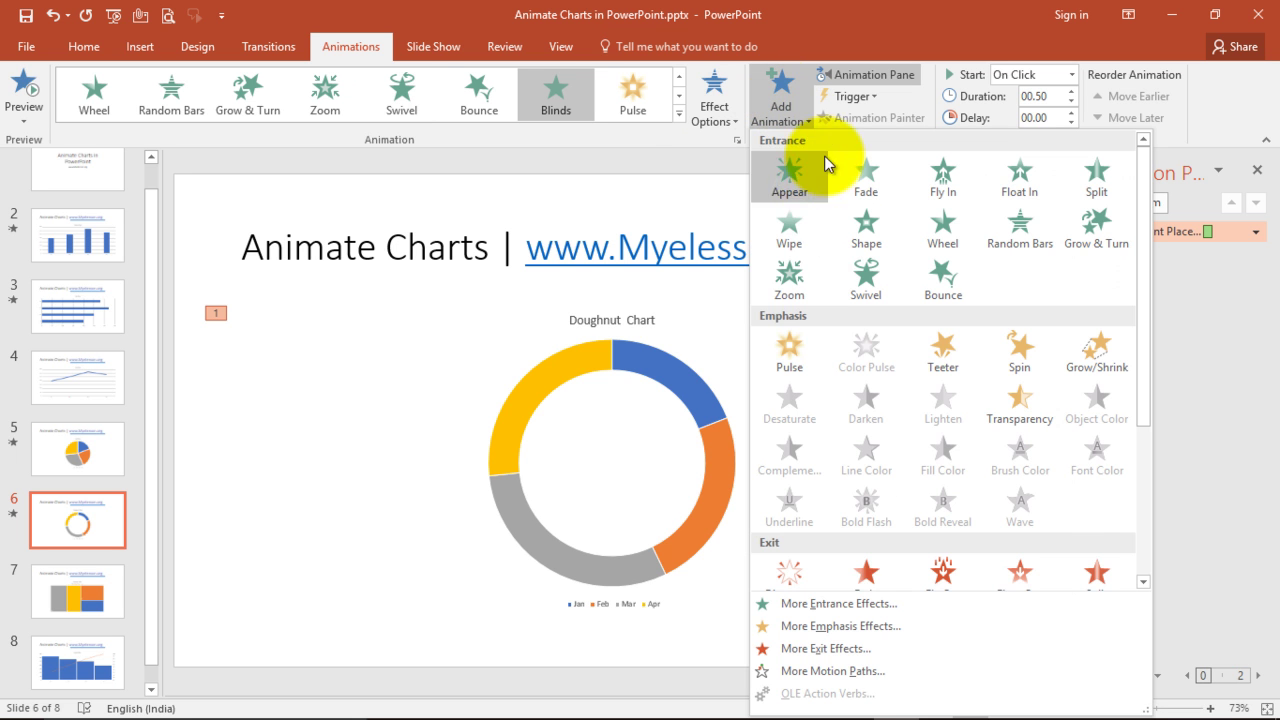
click(845, 605)
drag(634, 163, 988, 239)
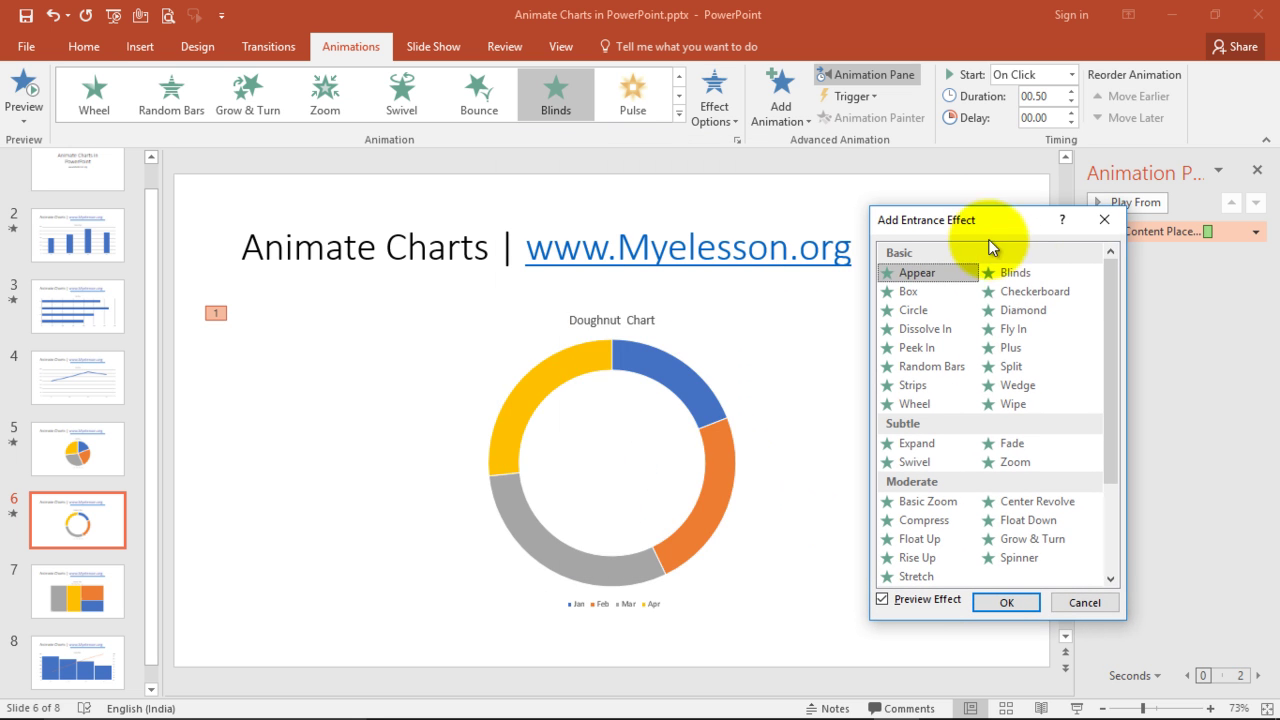
click(1013, 269)
click(1026, 291)
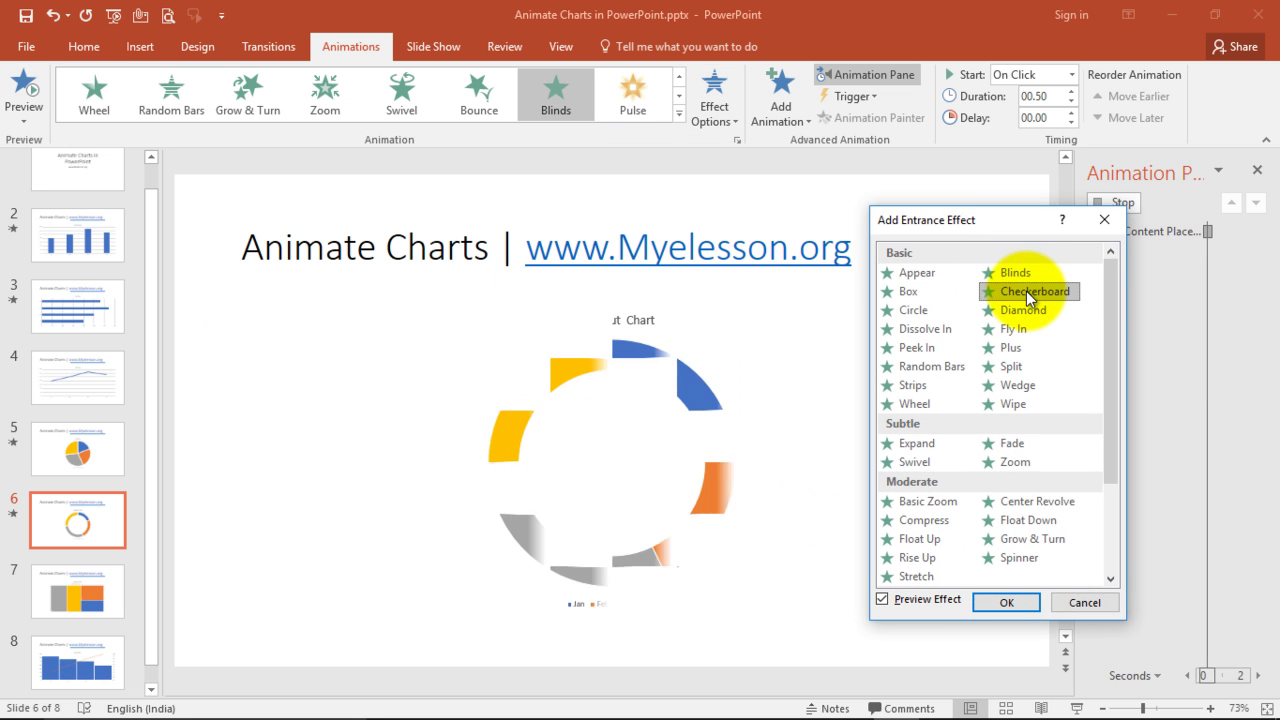
click(1027, 310)
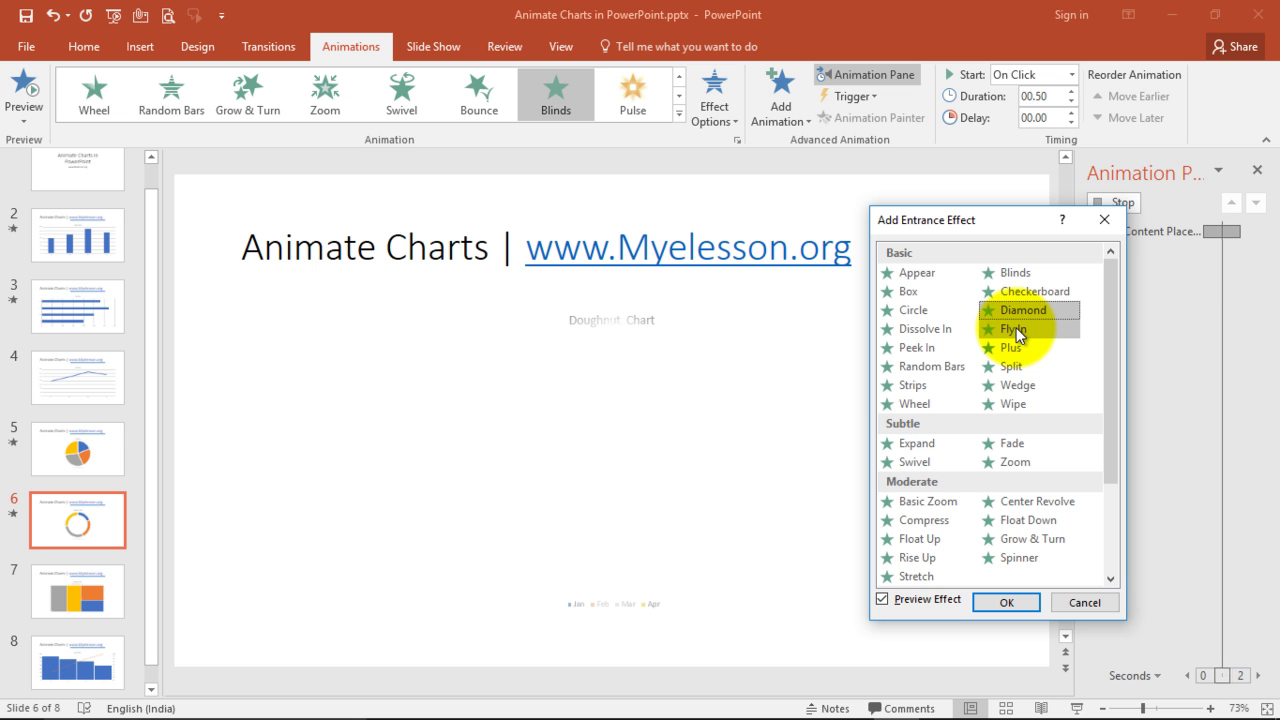
click(1016, 327)
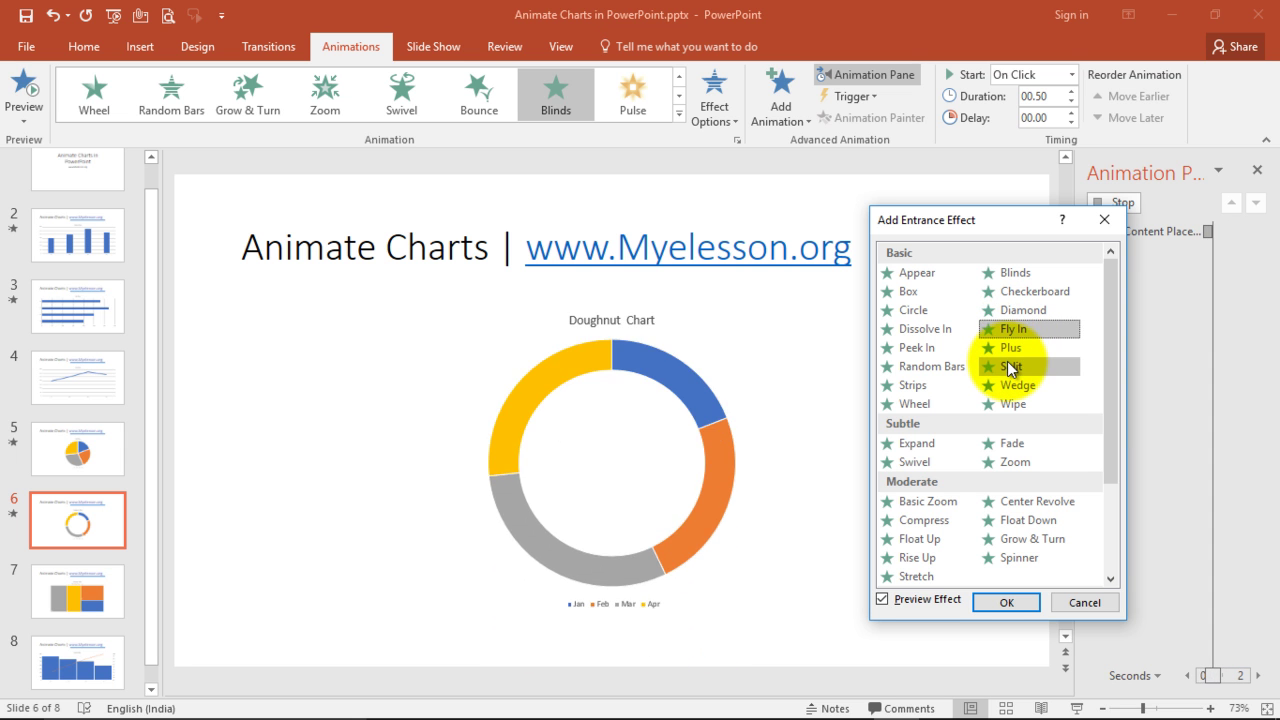
click(1010, 366)
click(1008, 377)
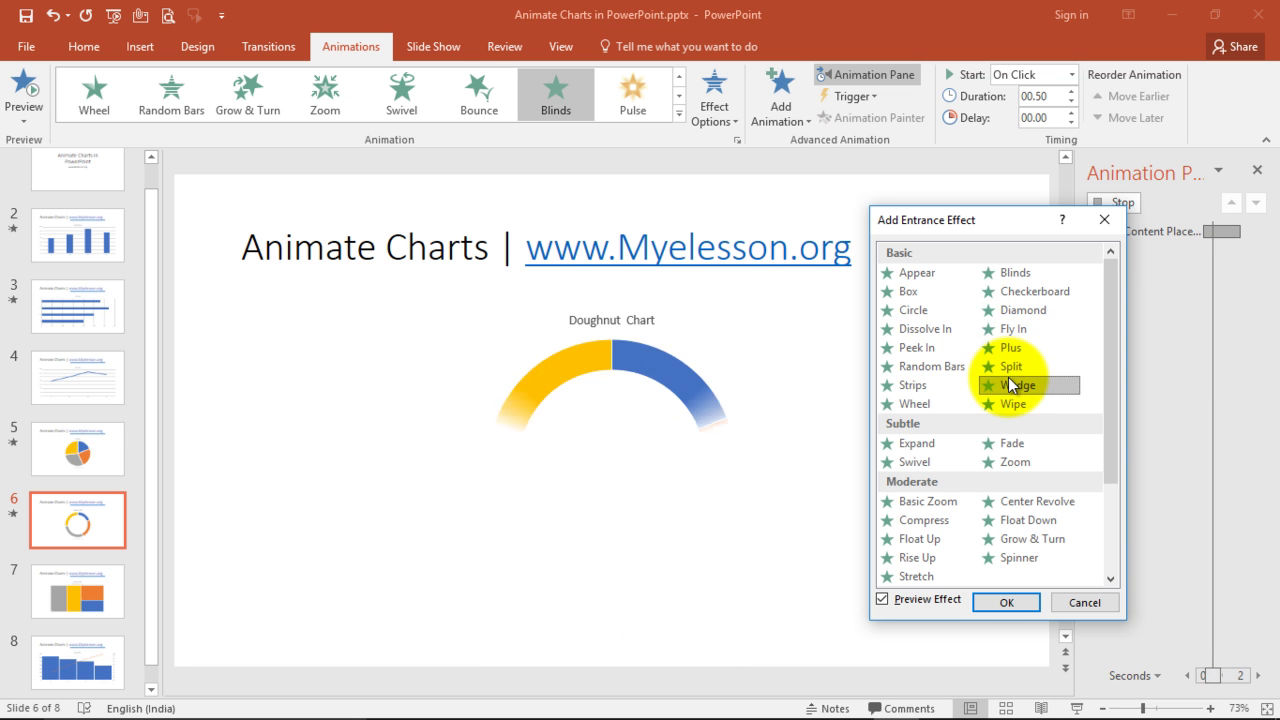
click(912, 405)
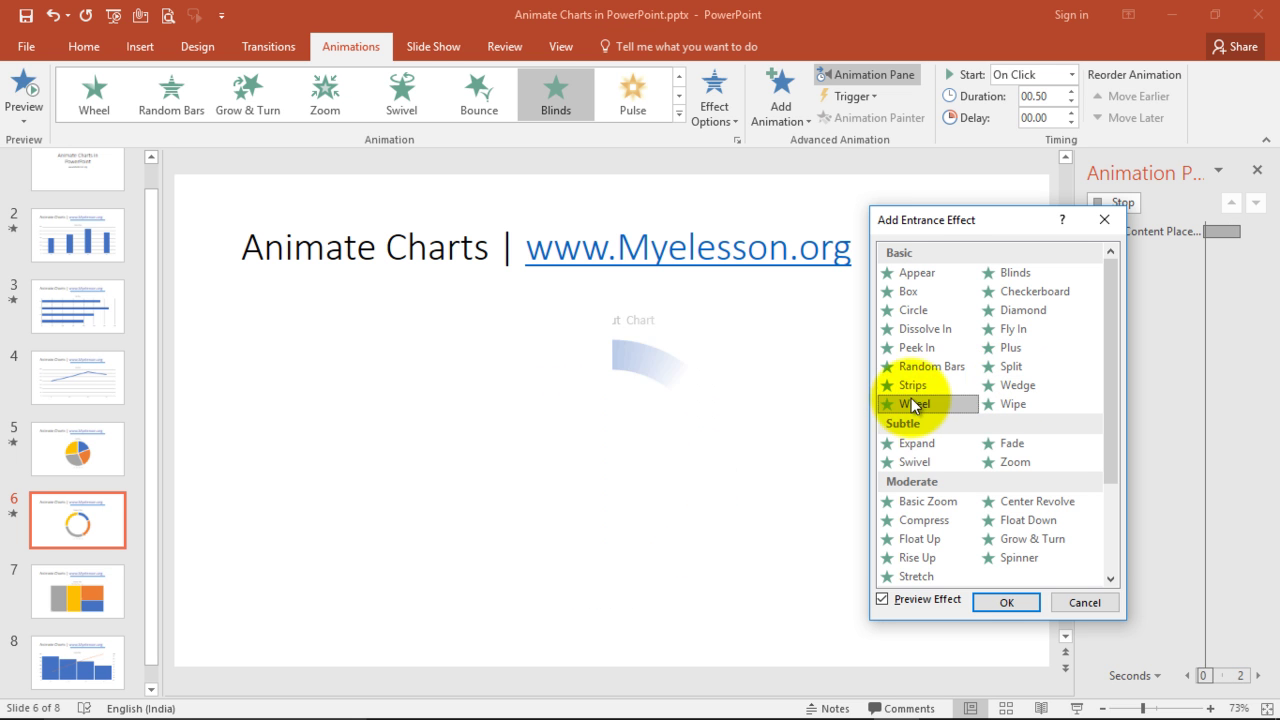
- Preview the Subtle and Moderate entrance effects Expand, Fade, Swivel, Compress, Float Up, Rise Up, Center Revolve, Grow & Turn and Spinner on the doughnut chart
click(916, 445)
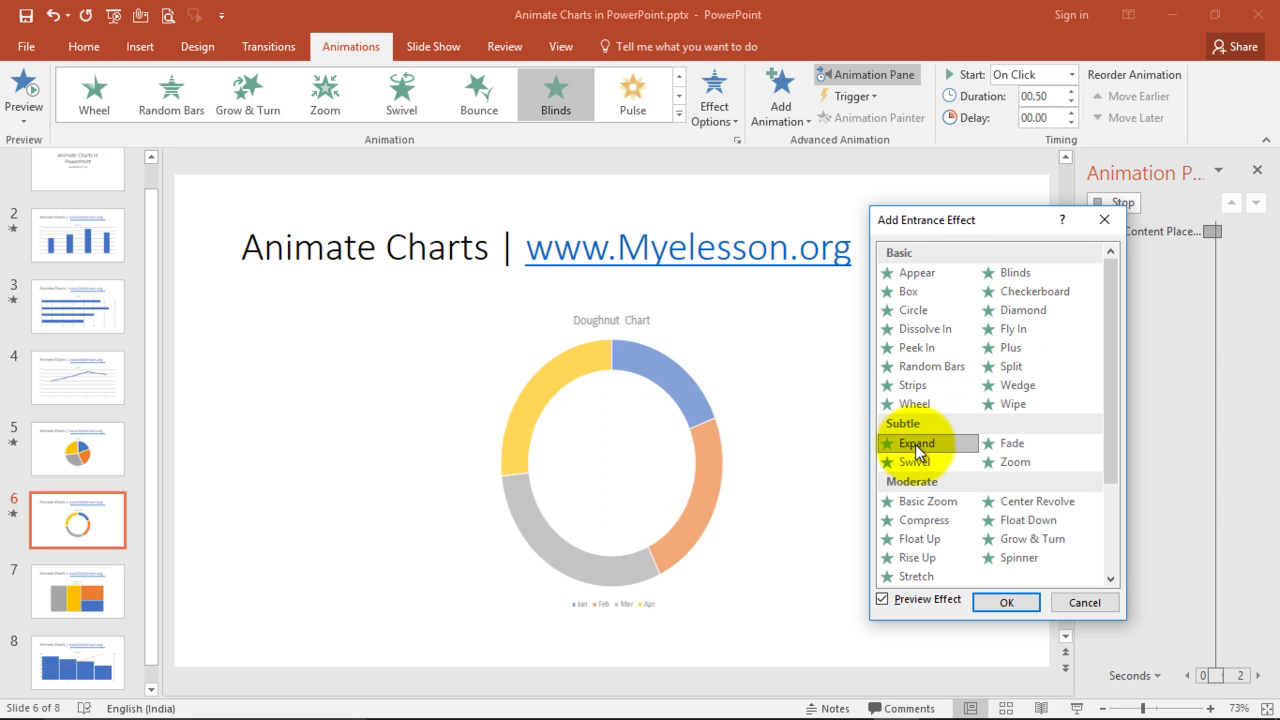
click(1006, 443)
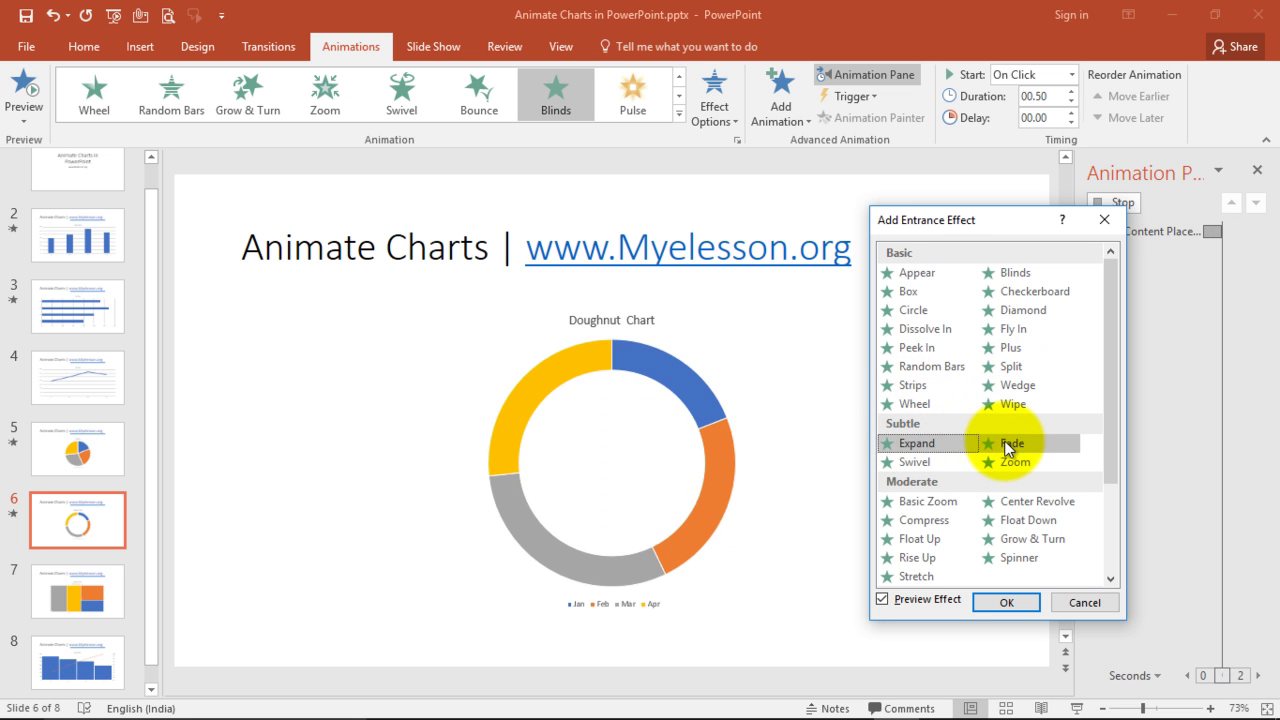
click(922, 460)
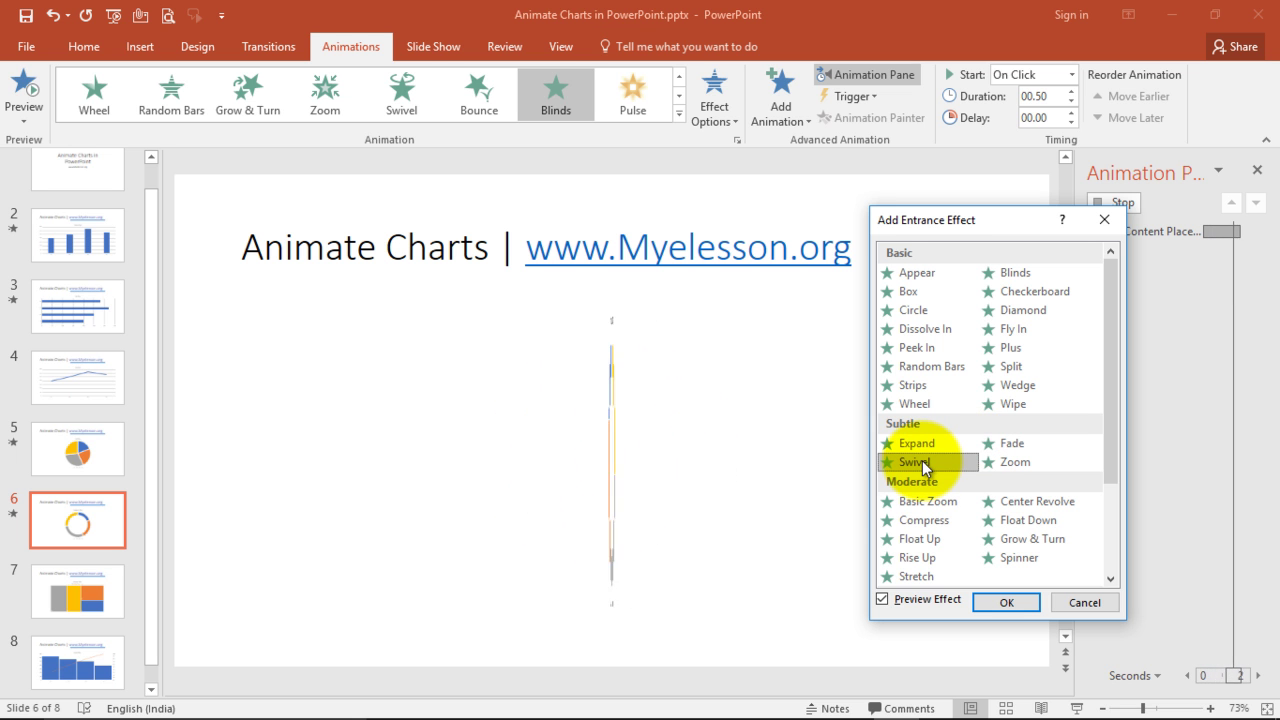
click(926, 520)
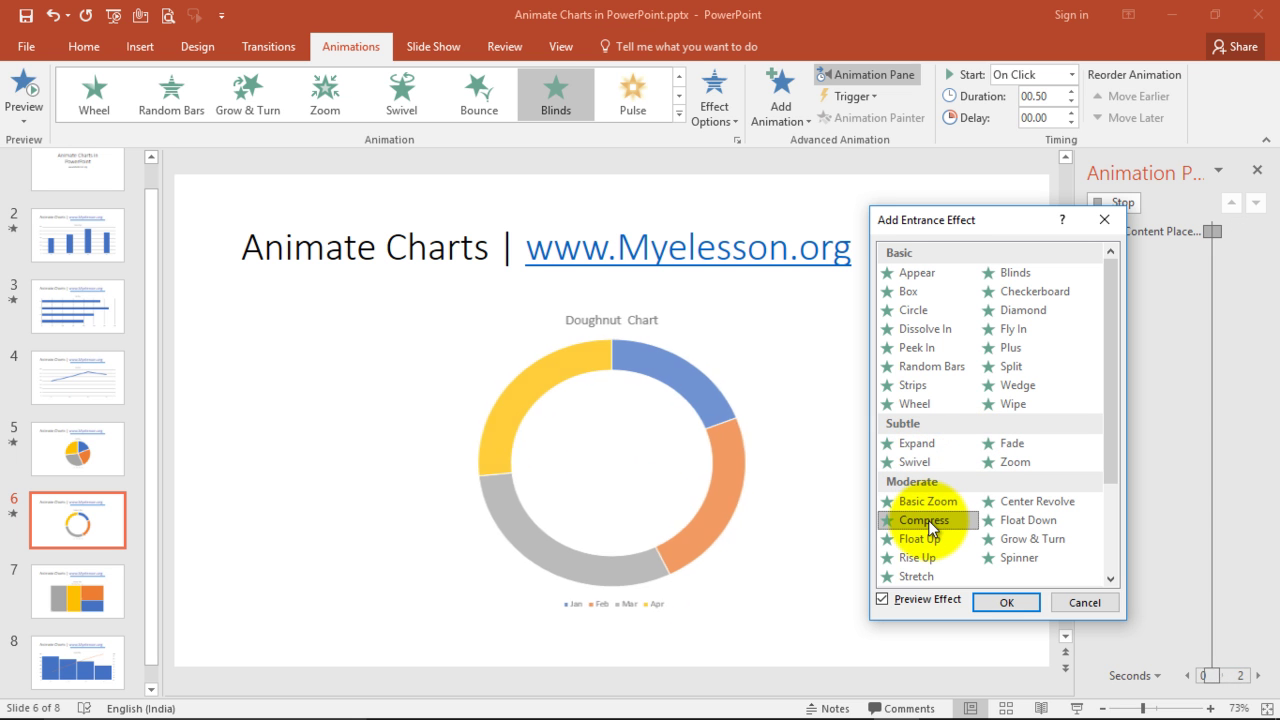
click(925, 541)
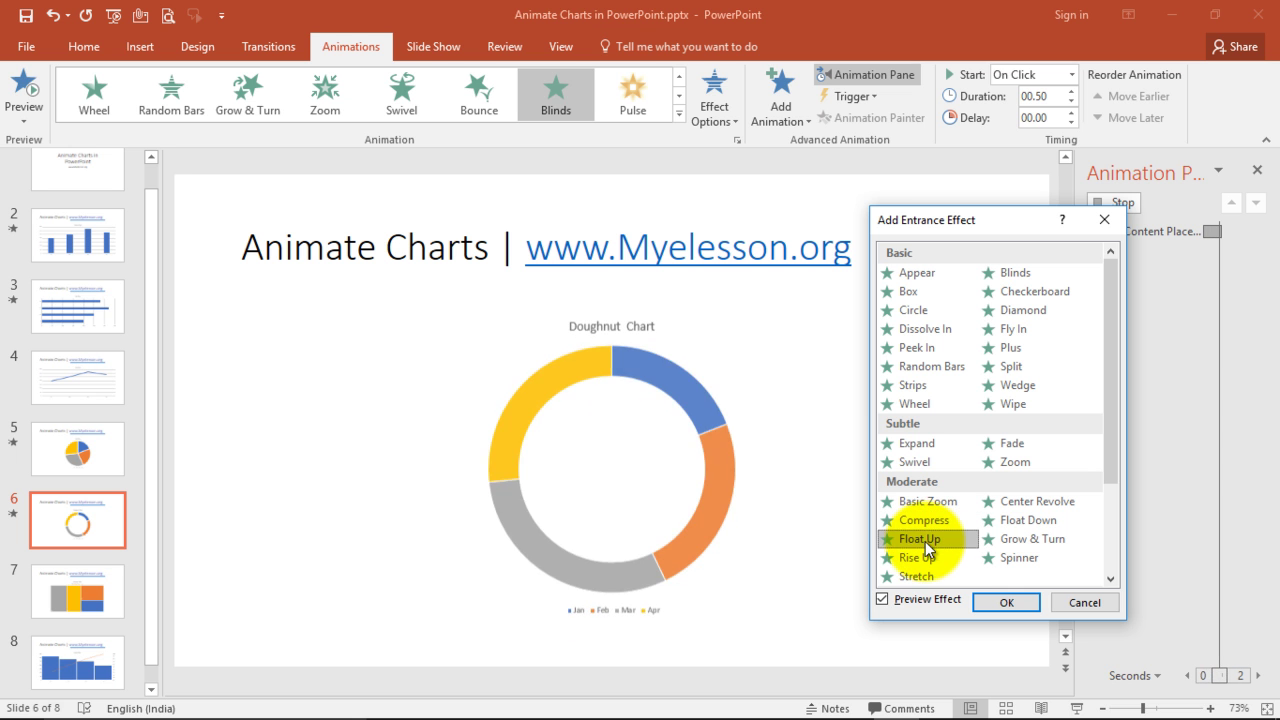
click(921, 557)
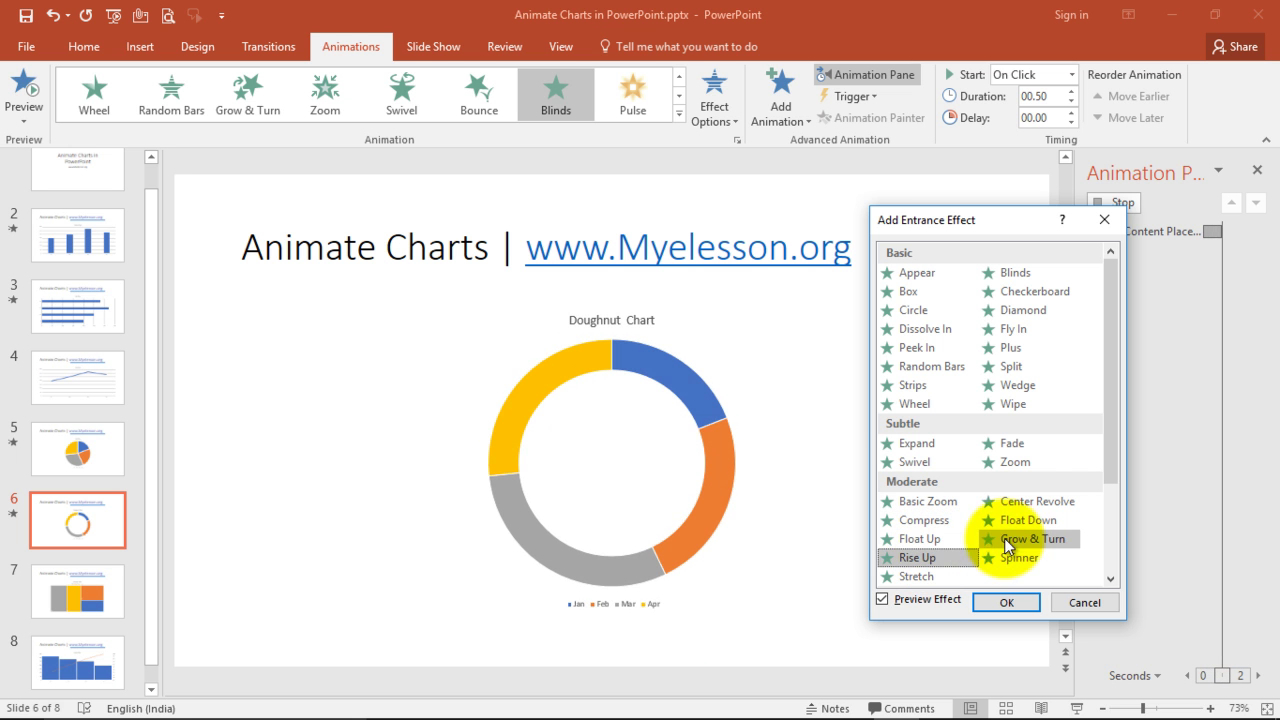
click(1027, 510)
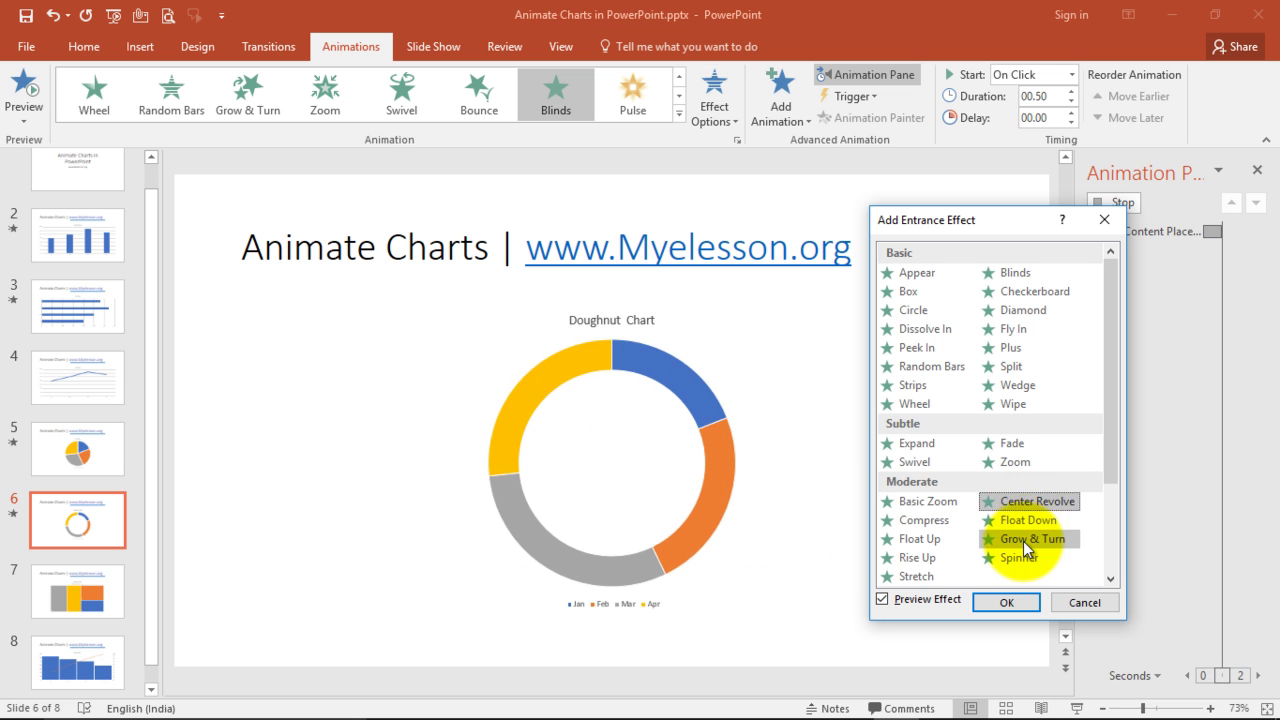
click(1023, 541)
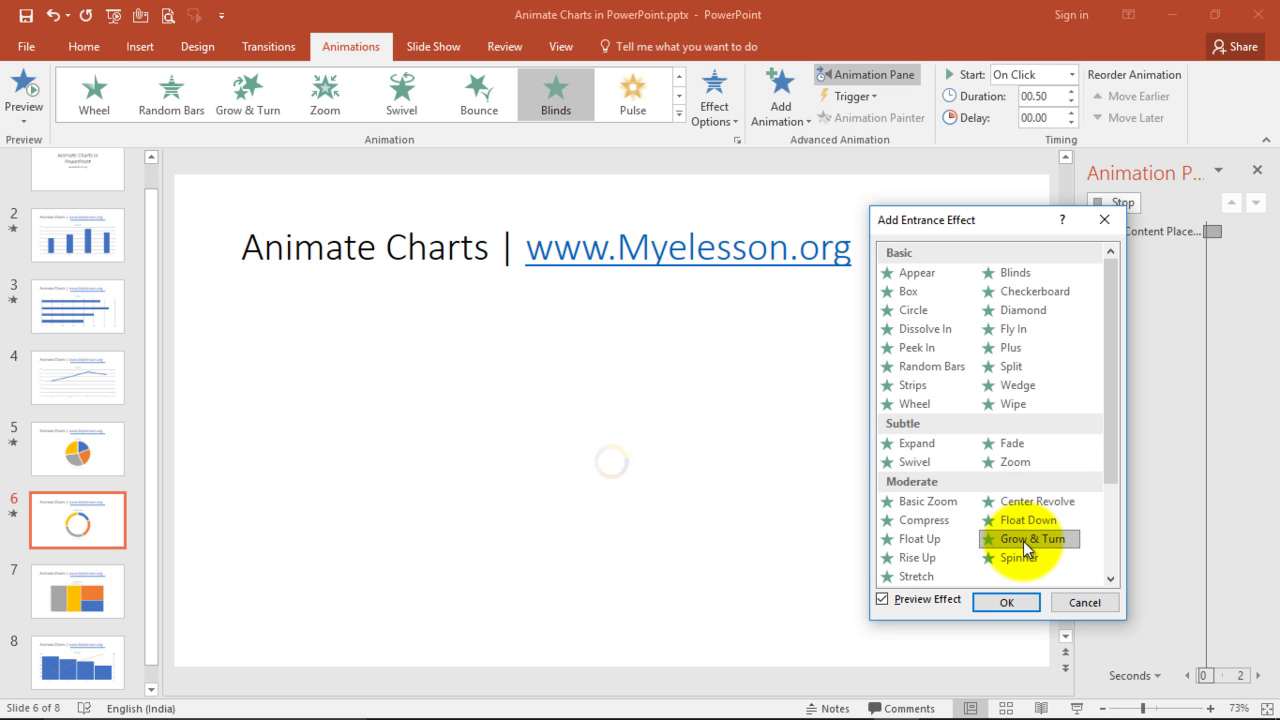
click(1014, 555)
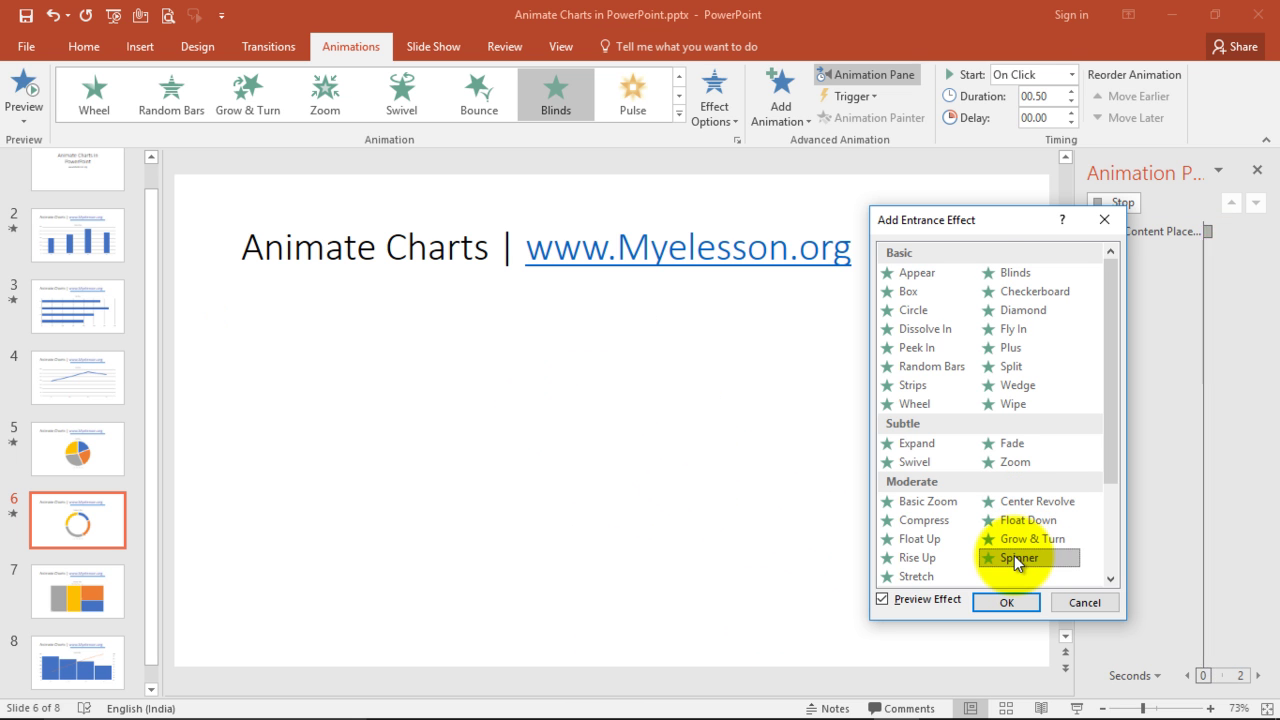
- Add Grow & Turn as an additional entrance effect on the doughnut chart and preview the slide's animations
click(1023, 536)
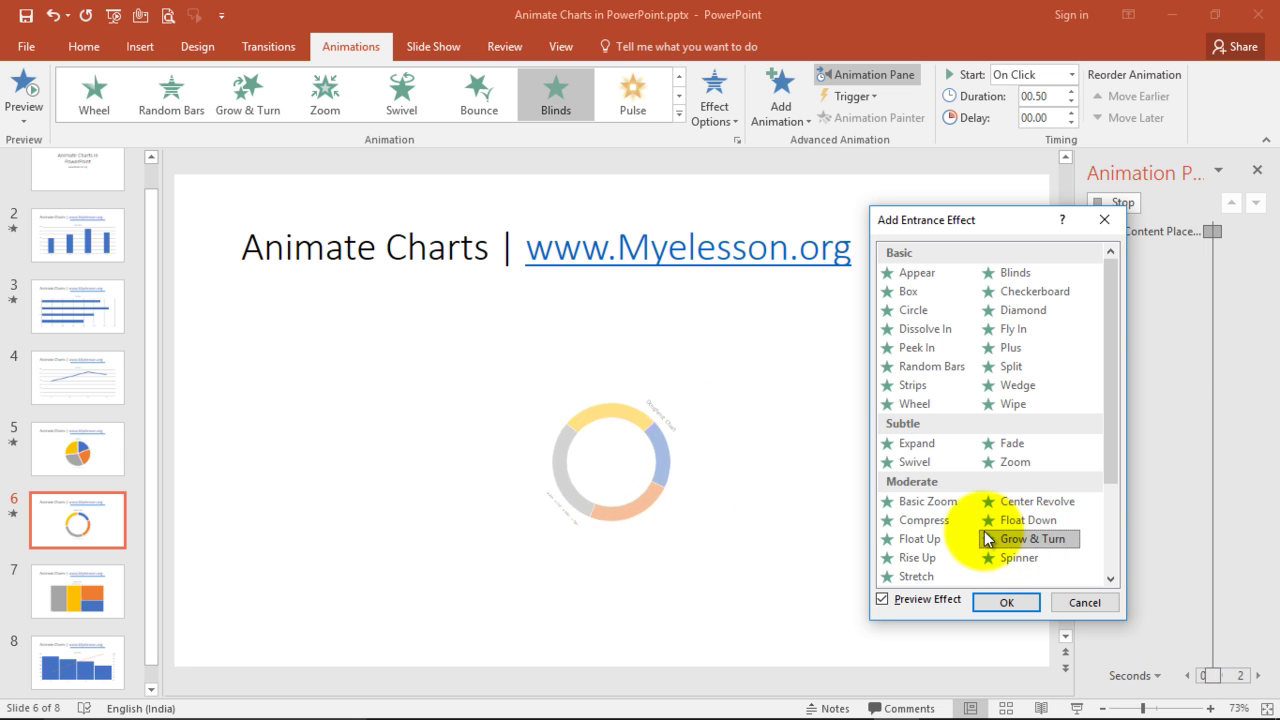
click(1003, 604)
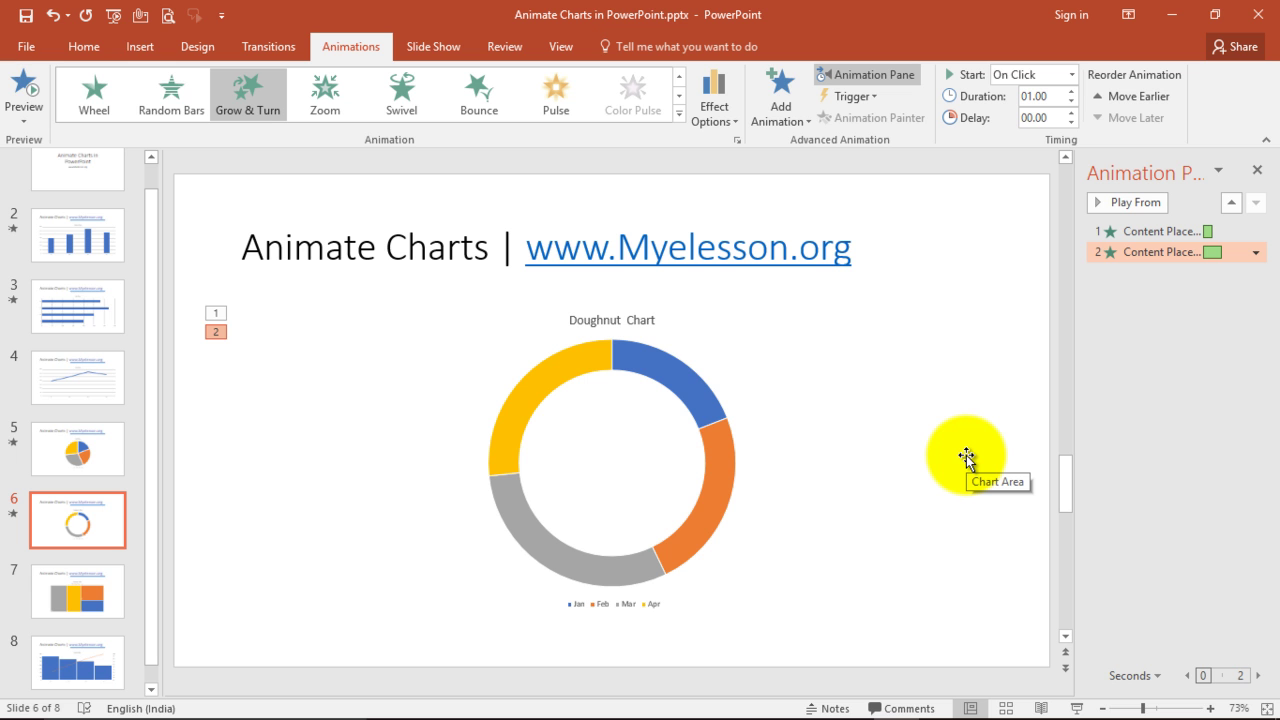
click(26, 92)
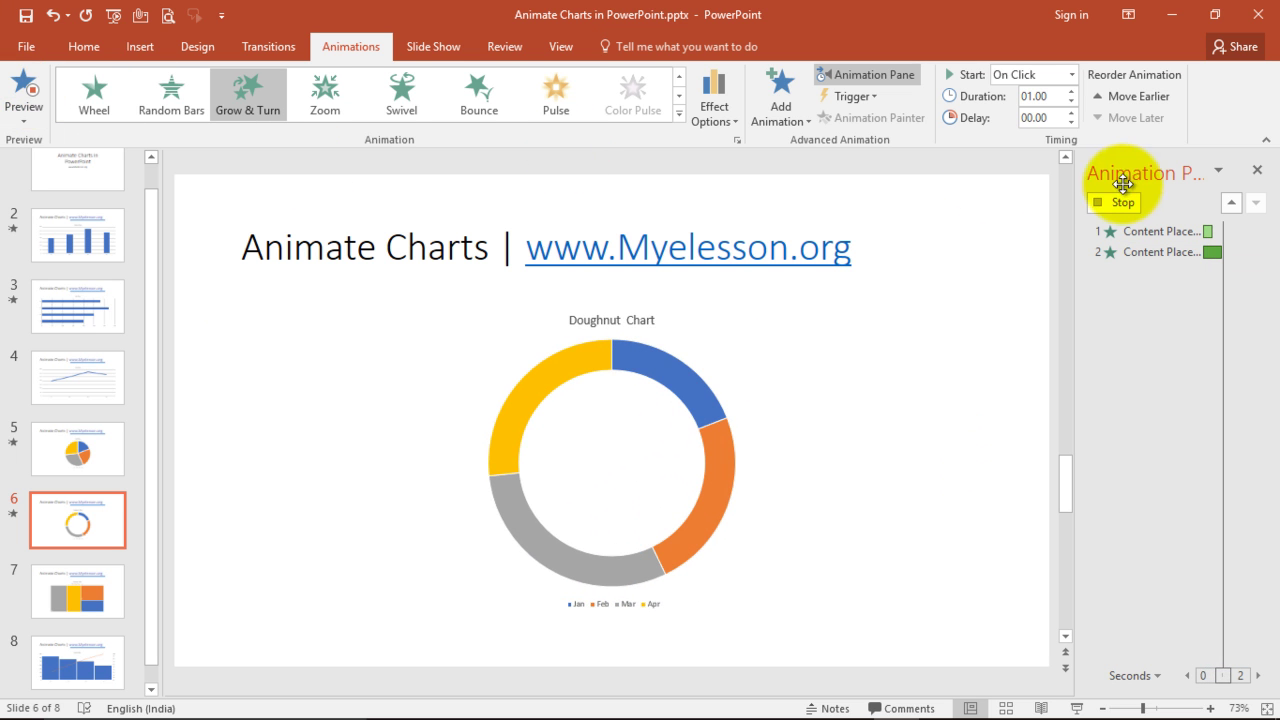
- Delete the doughnut chart's first animation, Blinds, keeping only Grow & Turn, and preview the slide
click(1151, 233)
key(Delete)
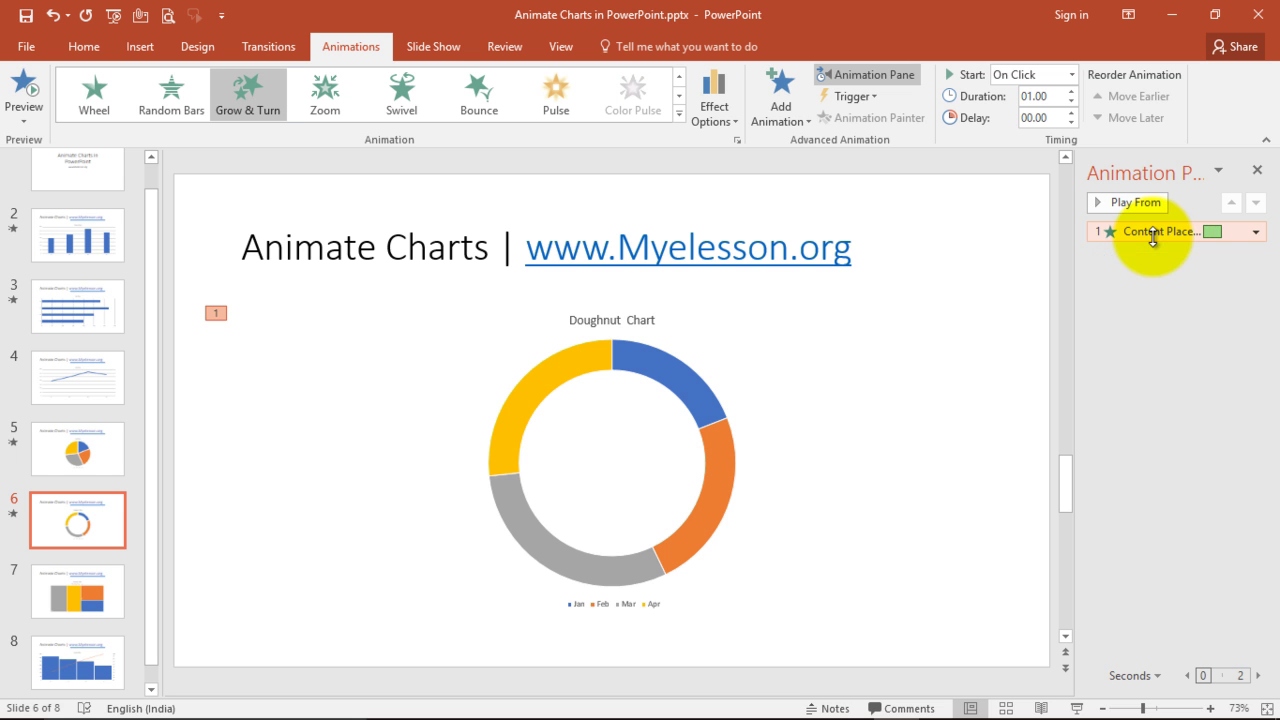
click(25, 86)
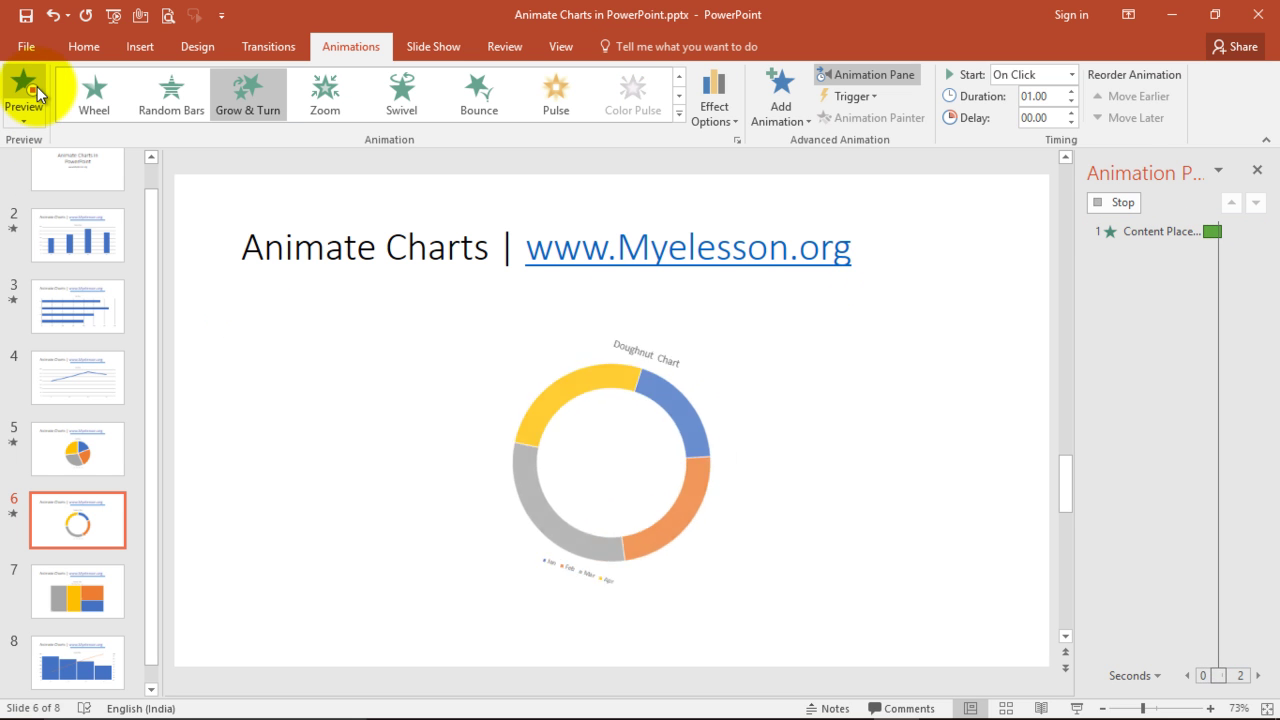
- Set the duration of the doughnut chart's Grow & Turn animation to 02.00 and preview it
click(1071, 91)
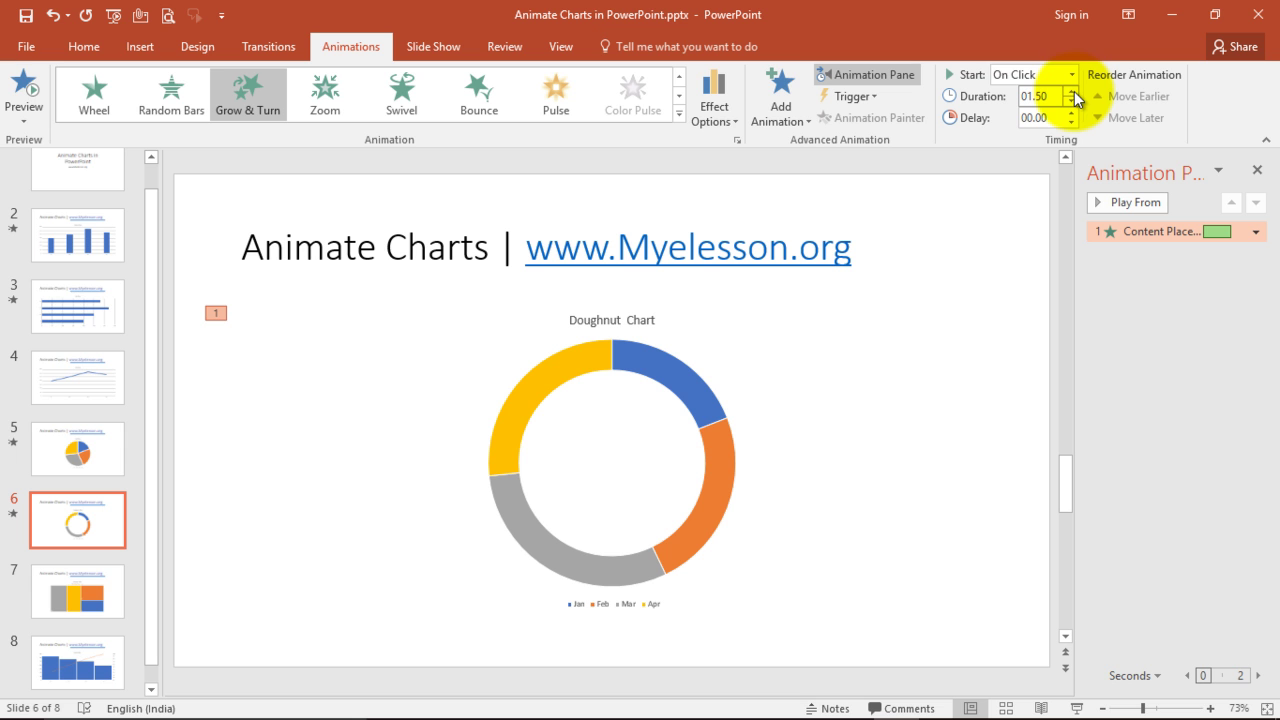
click(1071, 91)
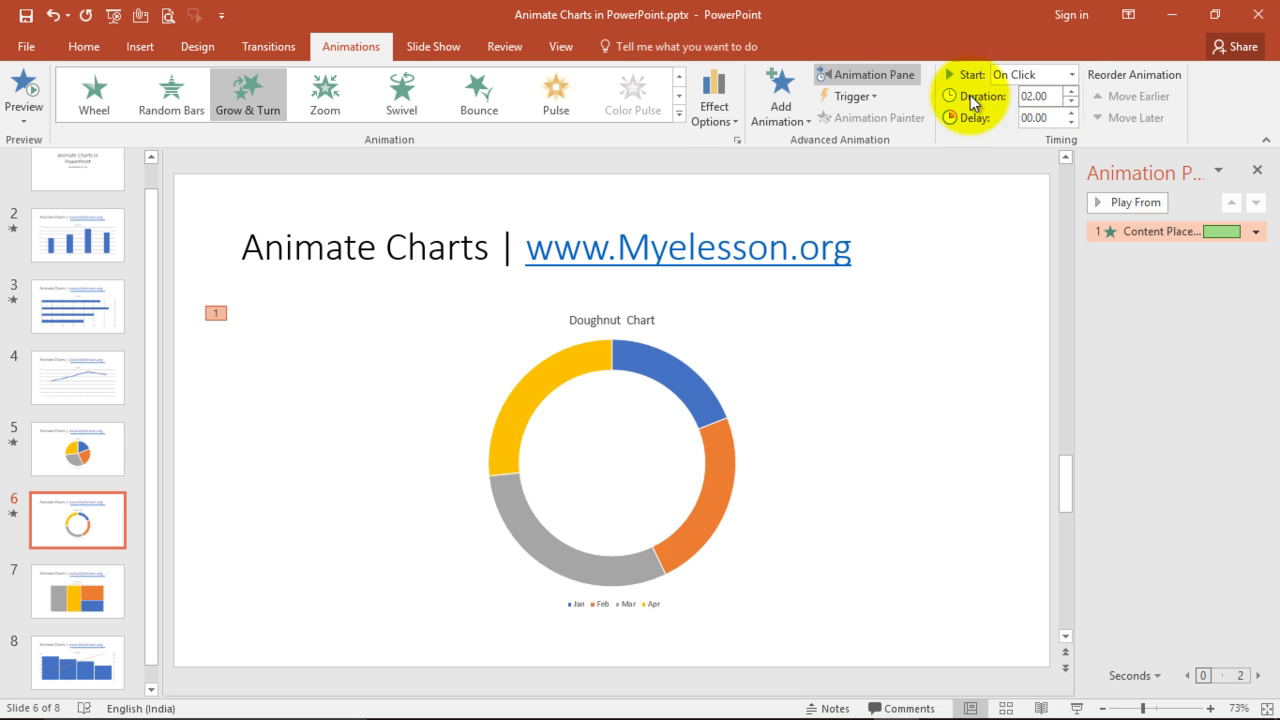
click(25, 88)
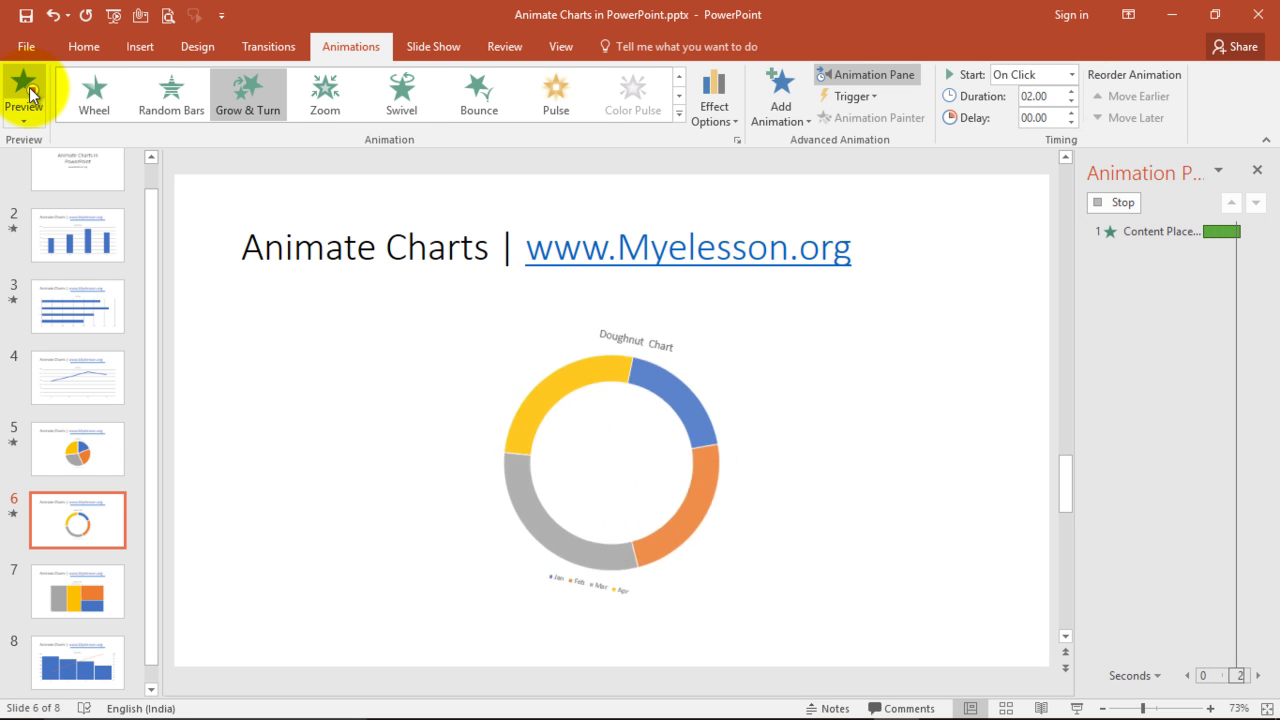
- Set the Grow & Turn chart animation to group the doughnut chart By Category, and preview it
click(1256, 232)
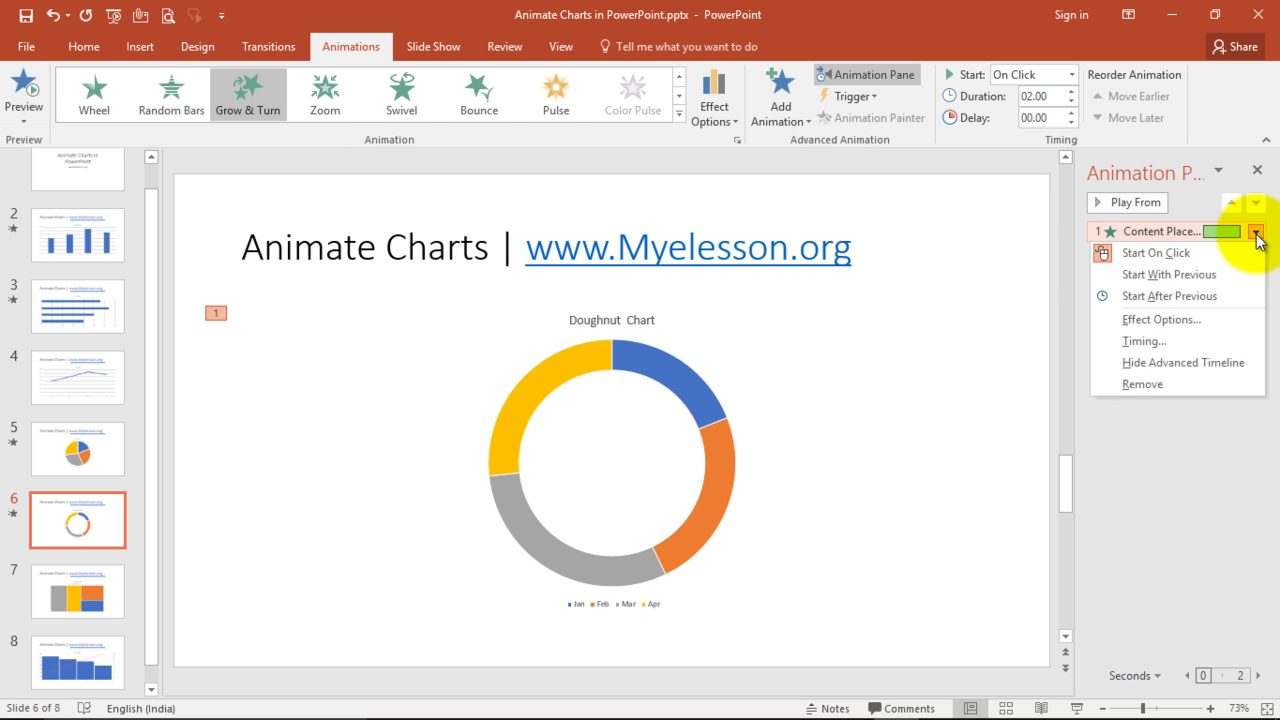
click(1160, 320)
click(640, 256)
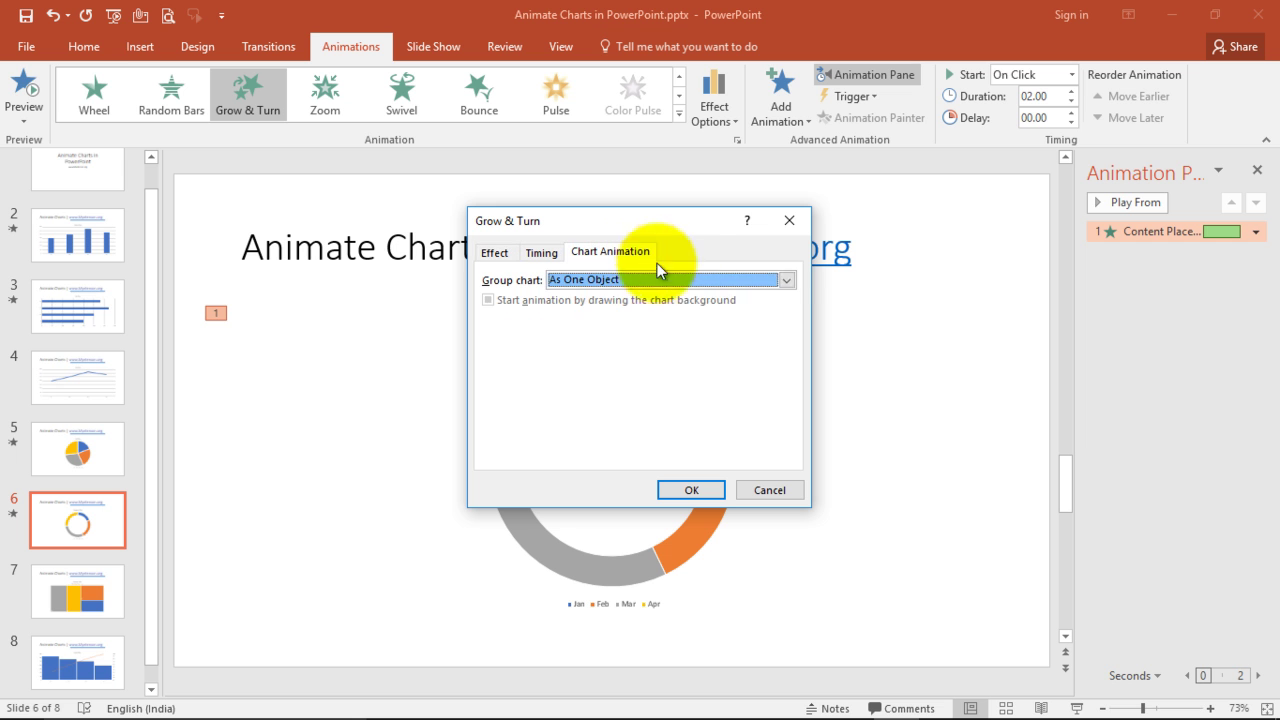
click(787, 280)
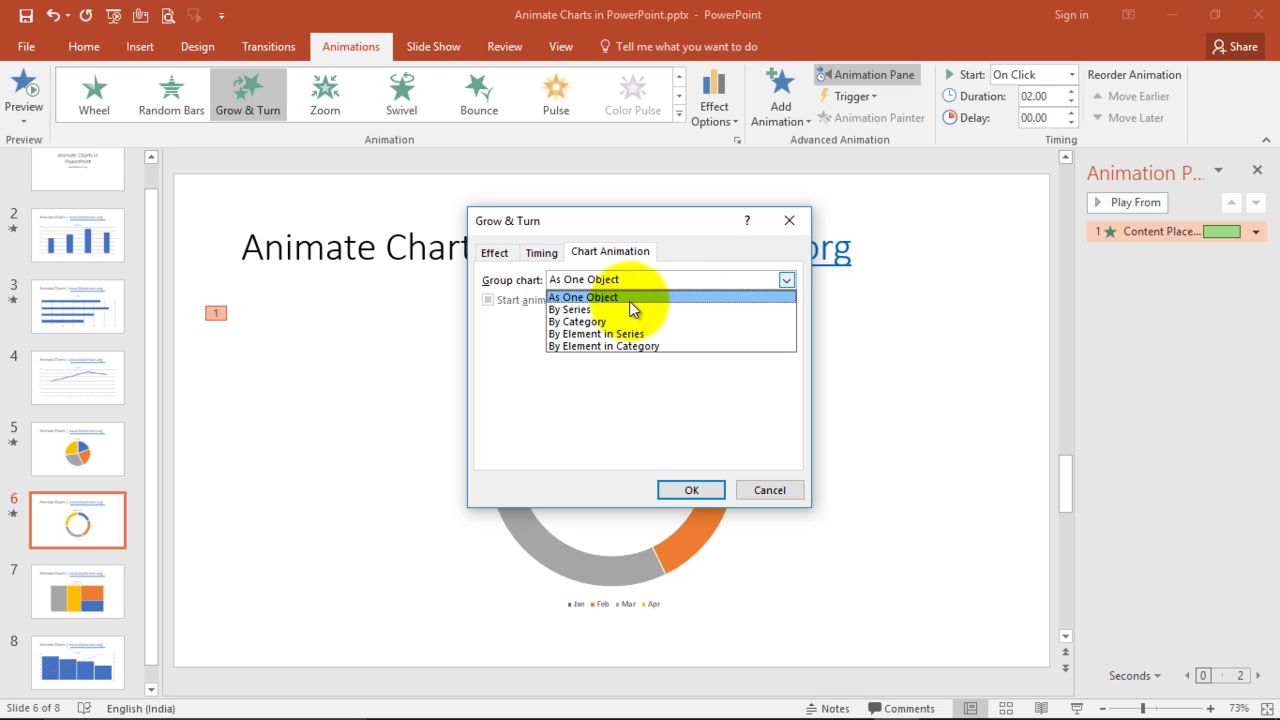
click(619, 231)
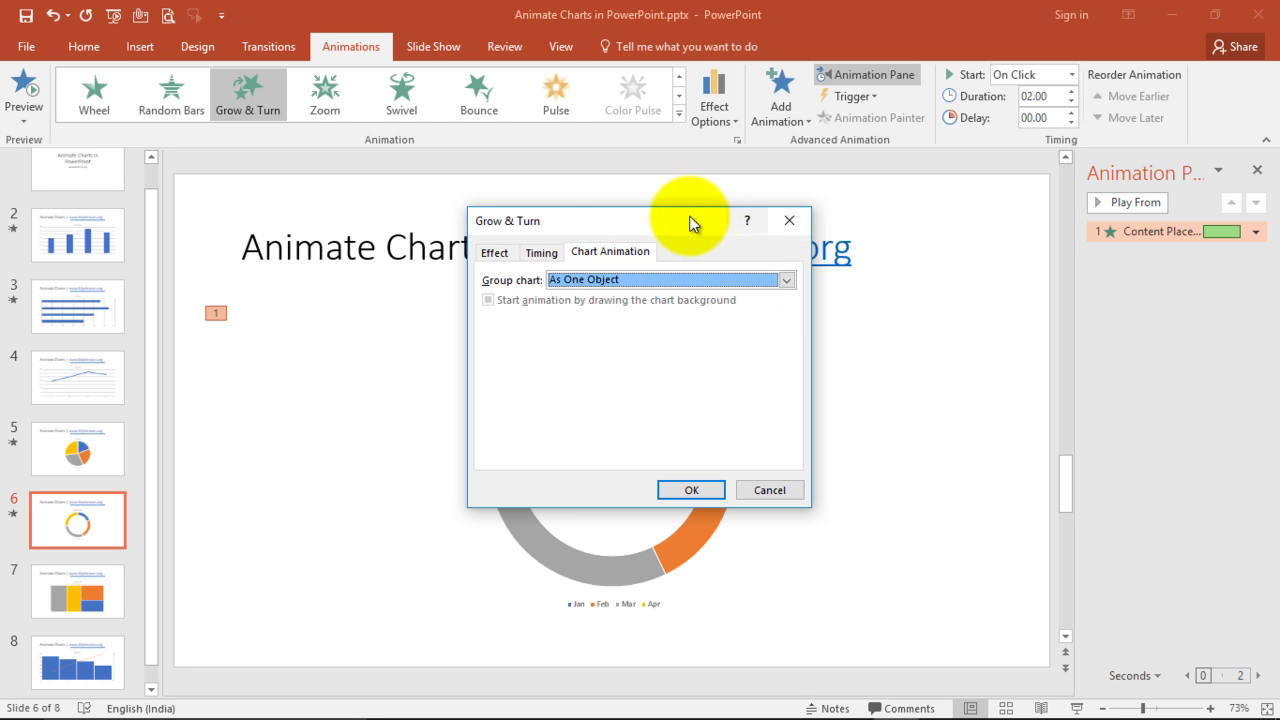
drag(689, 223, 1029, 288)
click(1127, 346)
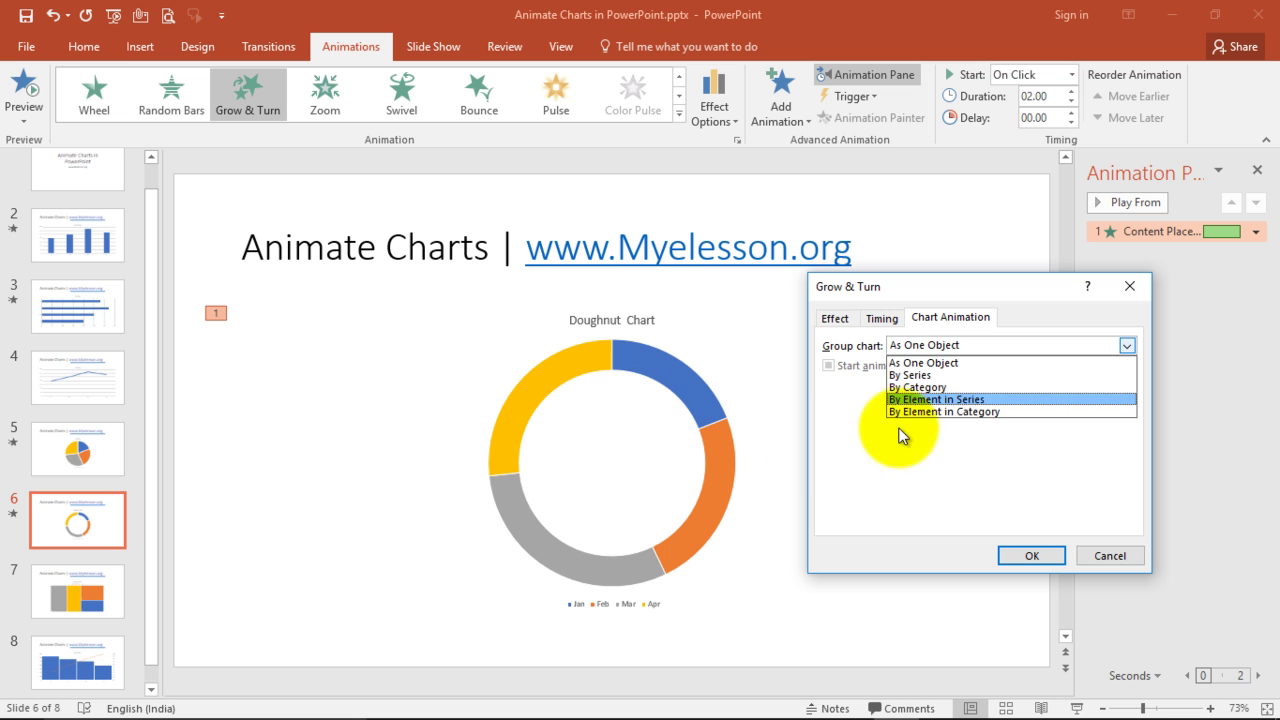
click(922, 387)
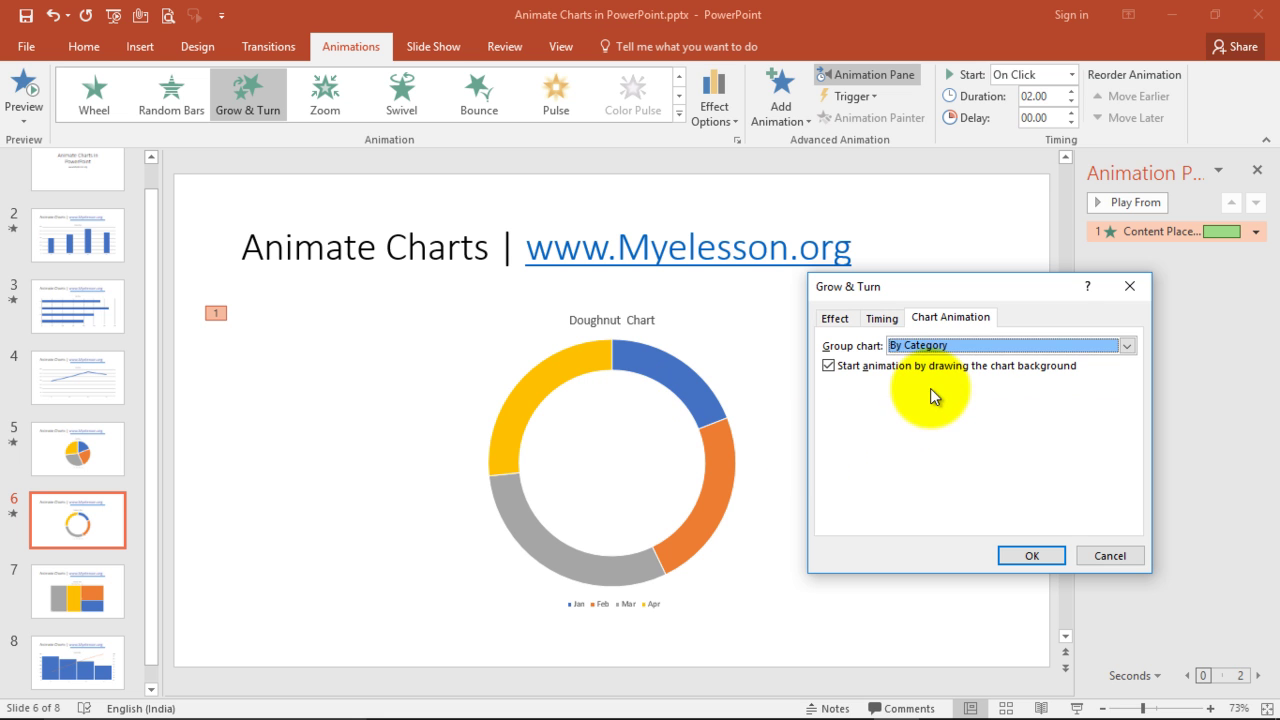
click(1032, 555)
click(29, 92)
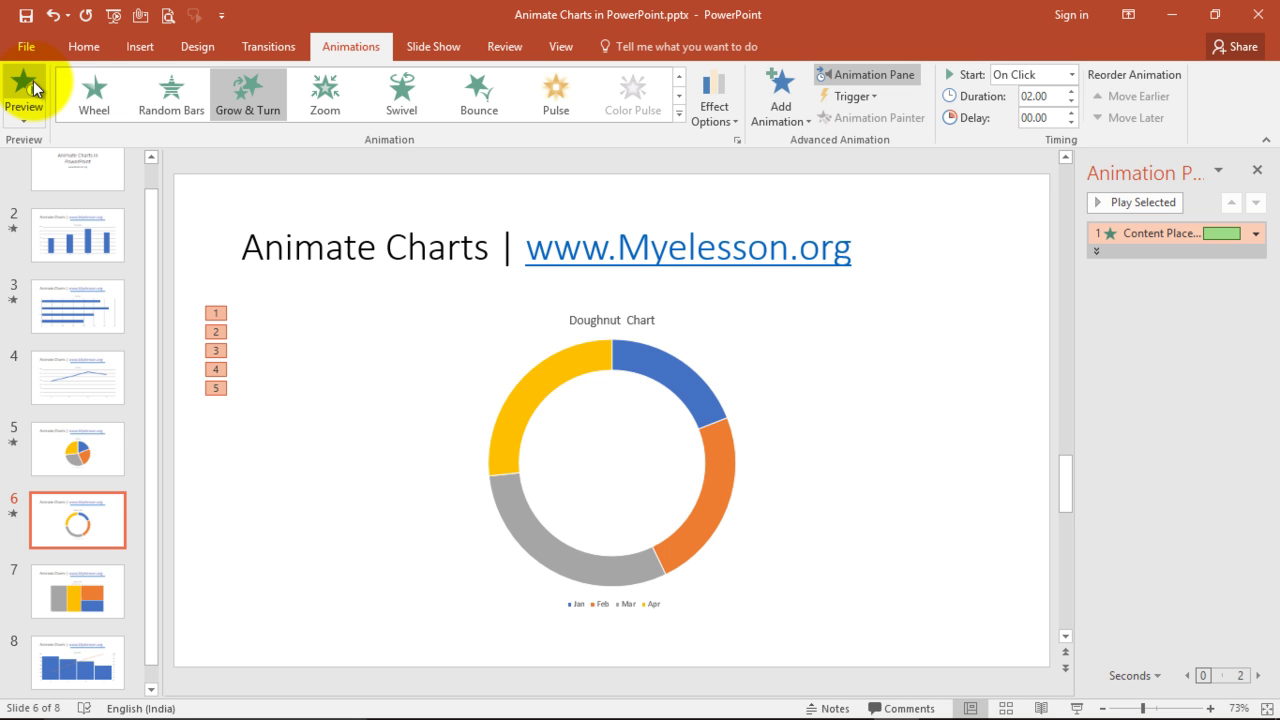
- Remove the existing Zoom animation from the column chart on slide 2
click(58, 238)
click(1143, 234)
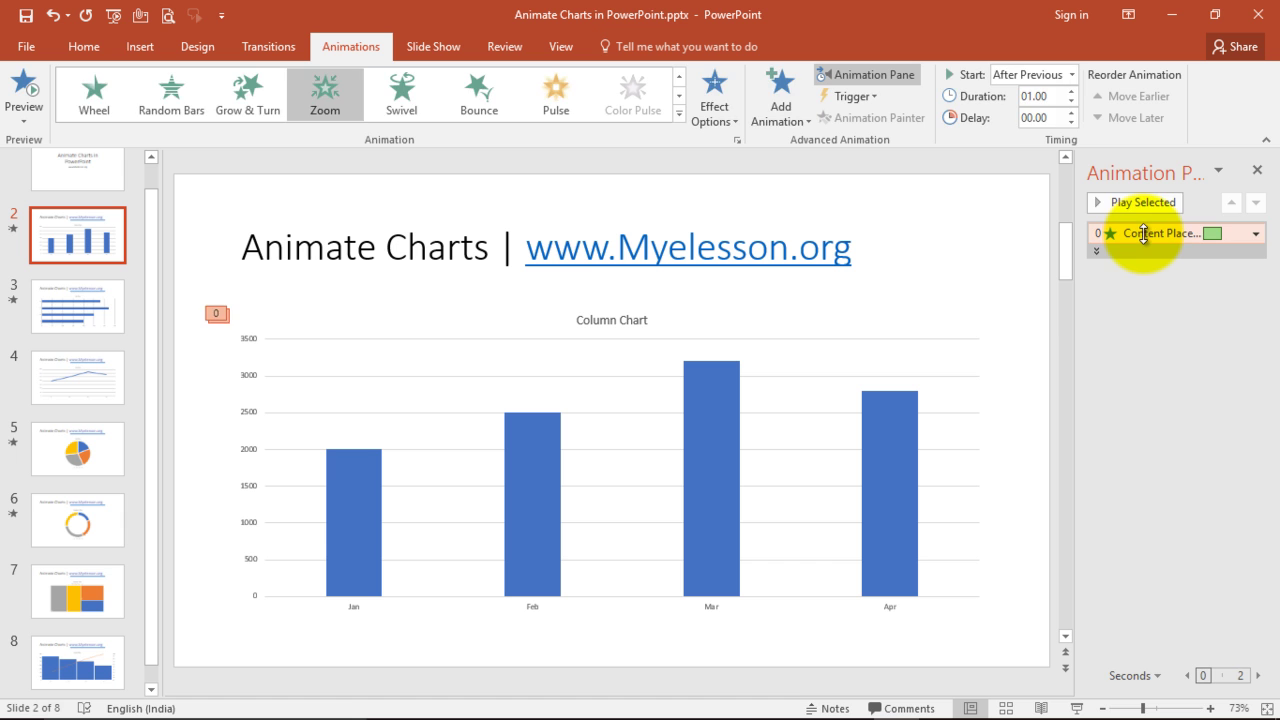
key(Delete)
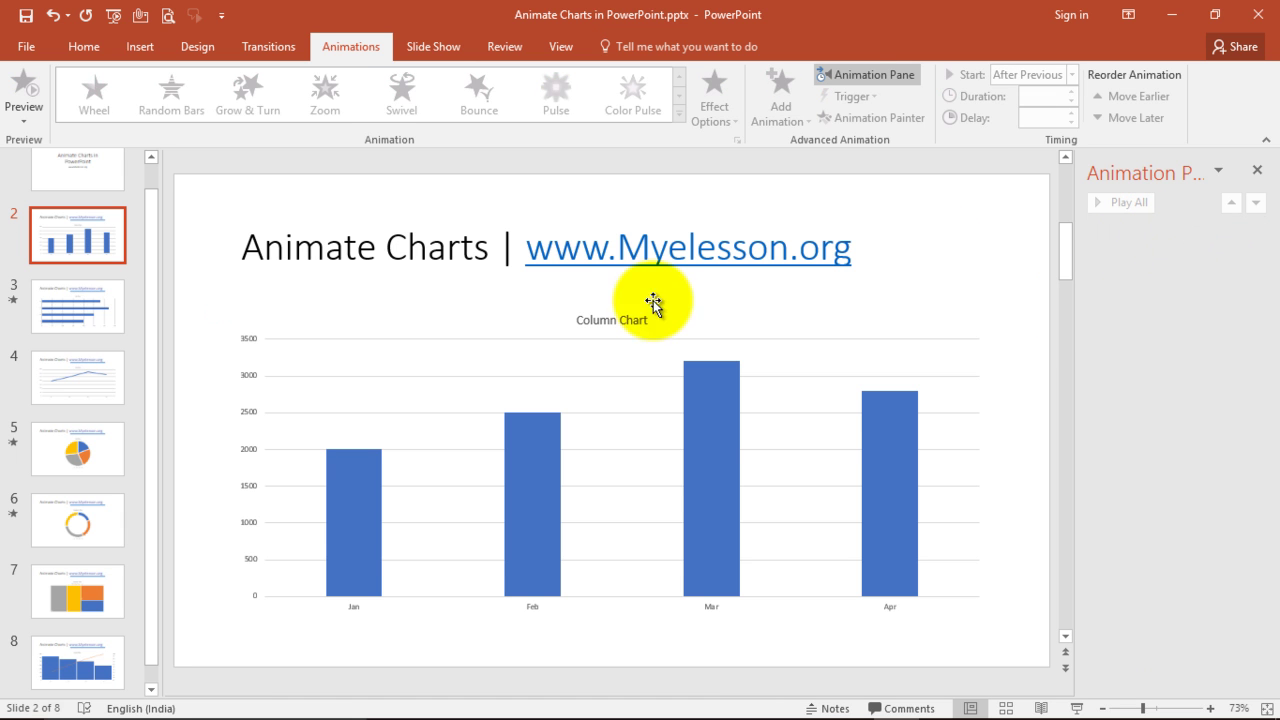
- Apply the Fly In entrance effect to the column chart on slide 2, choosing From Bottom as its direction
click(779, 319)
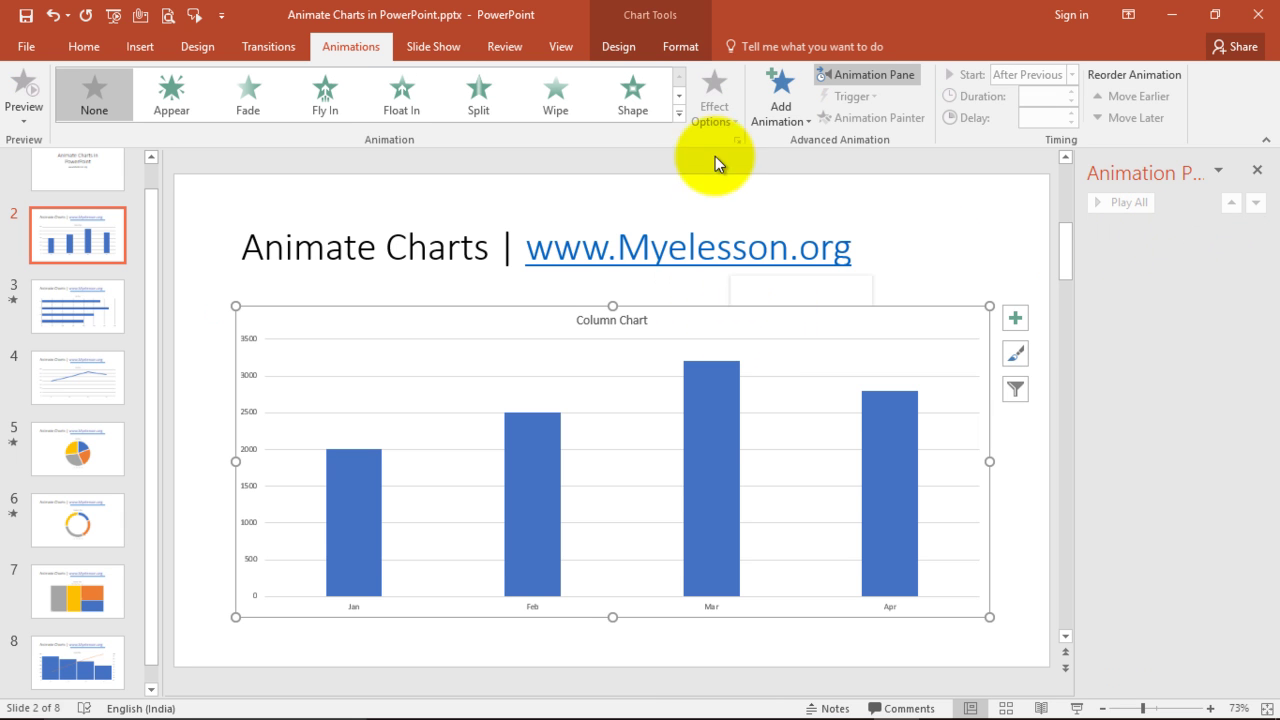
click(678, 117)
click(128, 577)
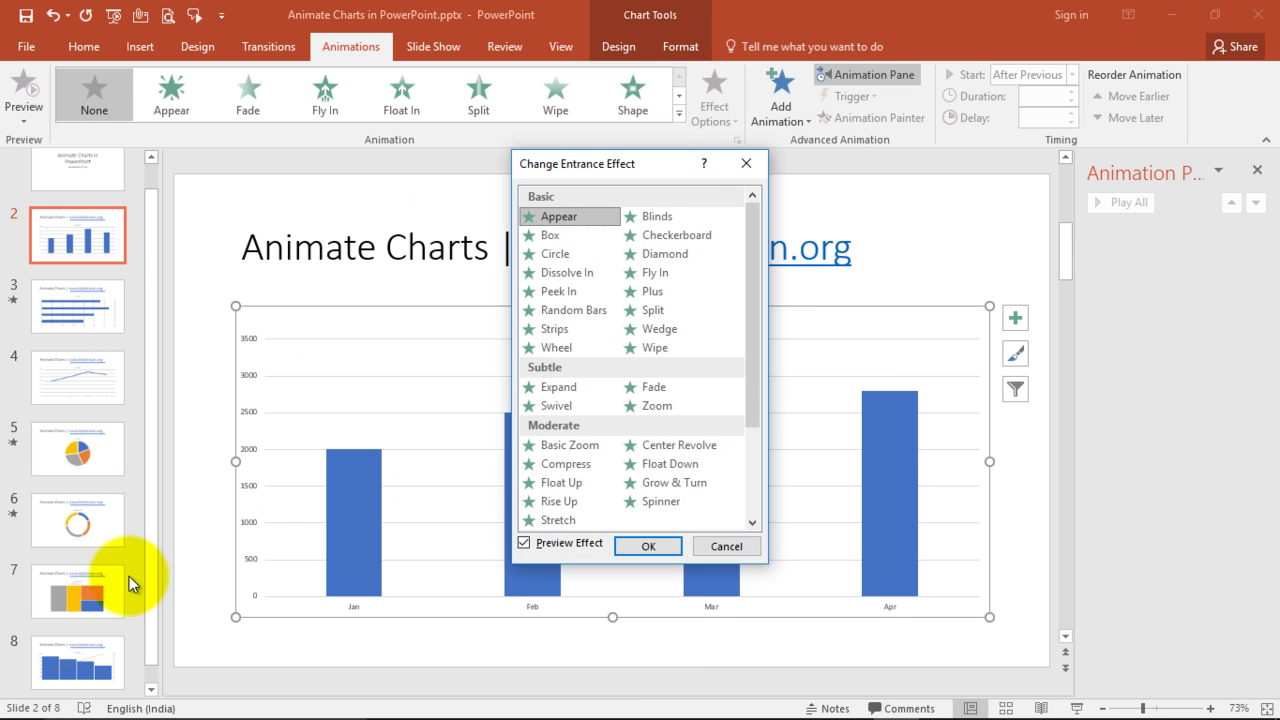
drag(651, 166, 1129, 112)
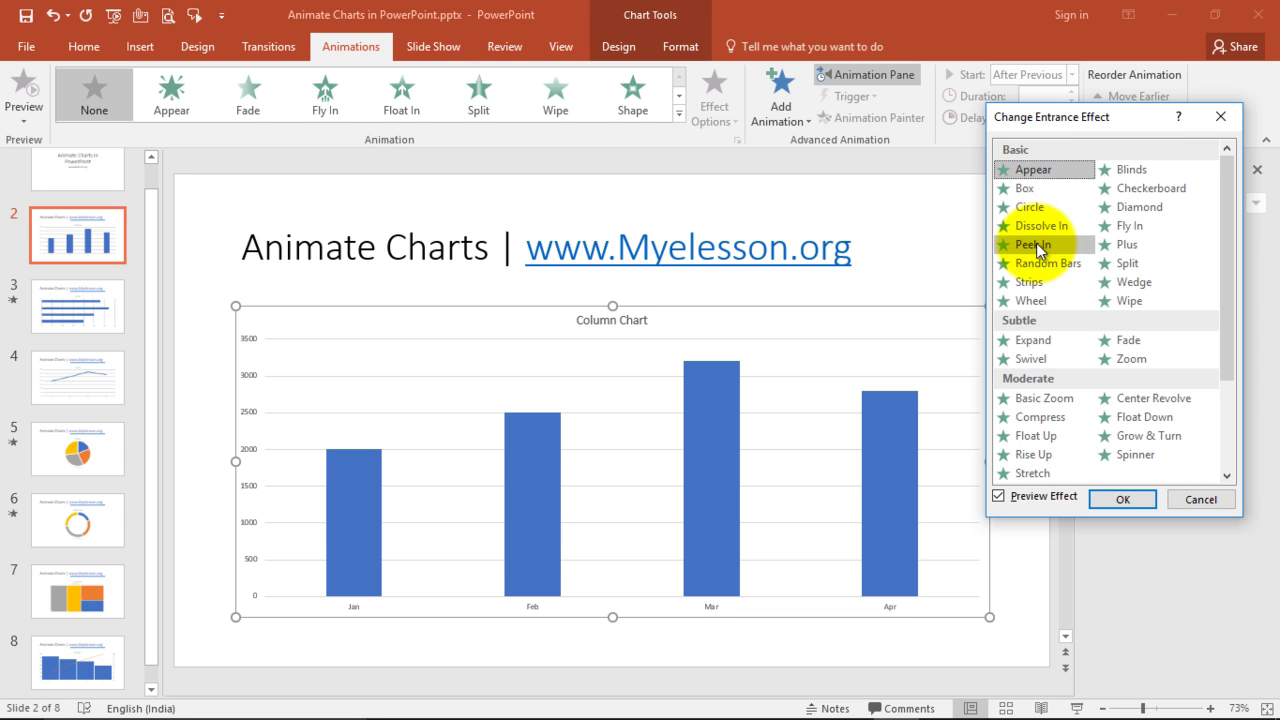
click(1127, 227)
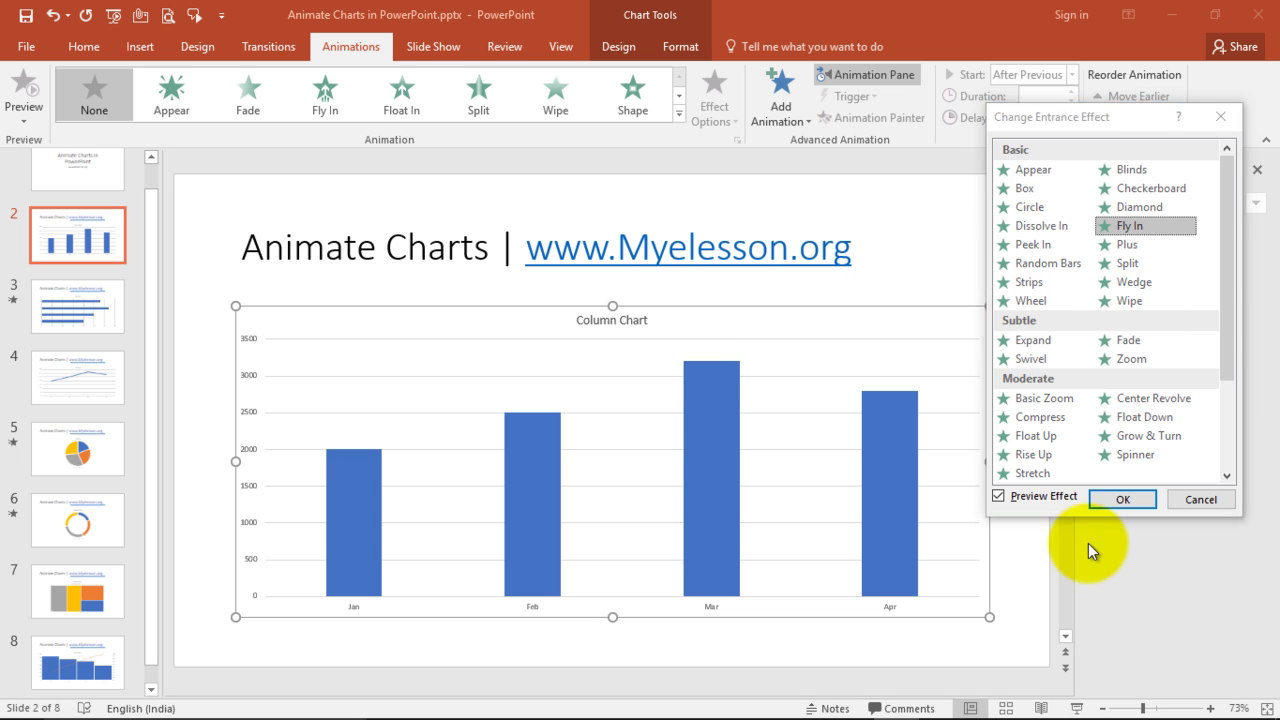
click(1122, 500)
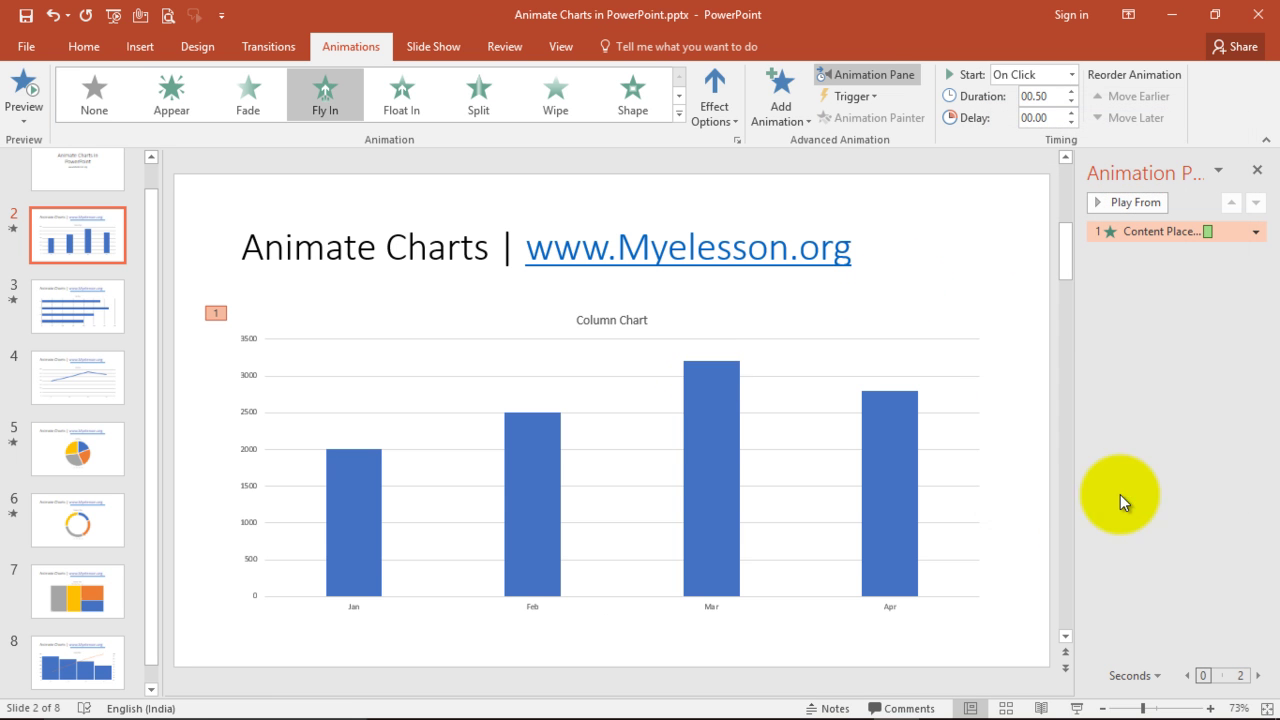
click(733, 123)
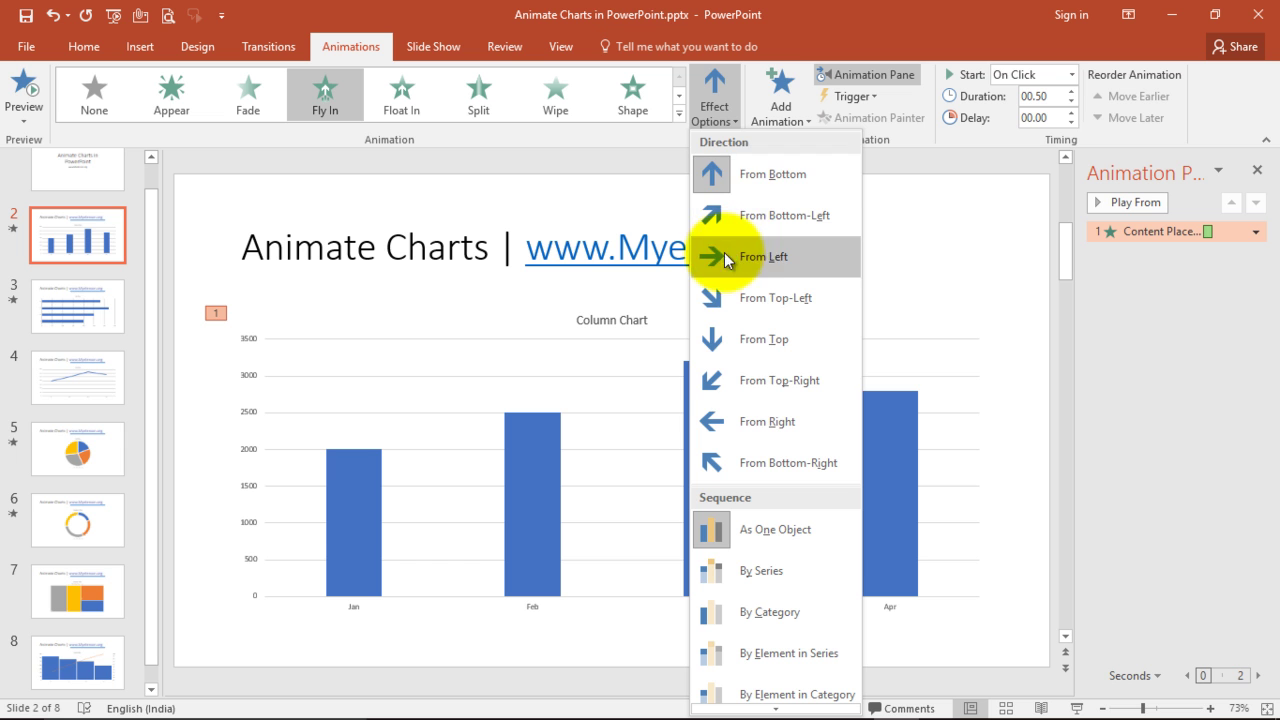
click(746, 174)
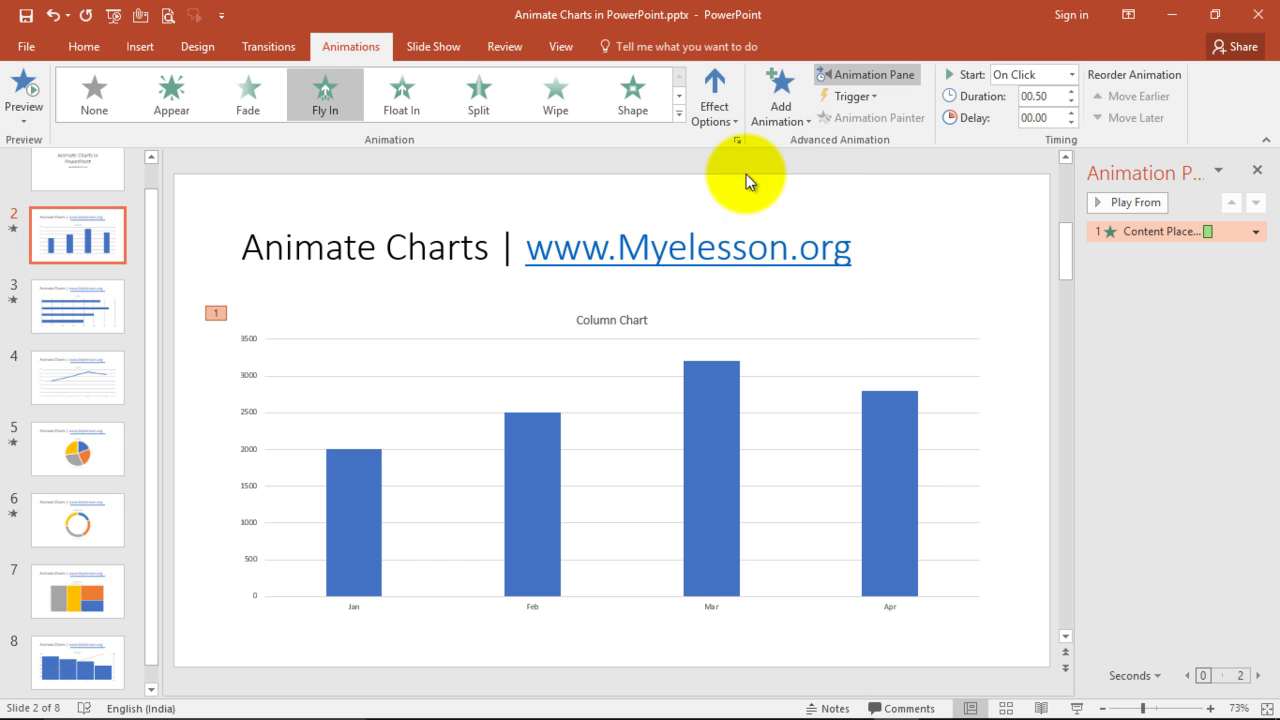
- Group the slide 2 column chart's Fly In animation By Category with a duration of 01.00, and preview it
click(1256, 232)
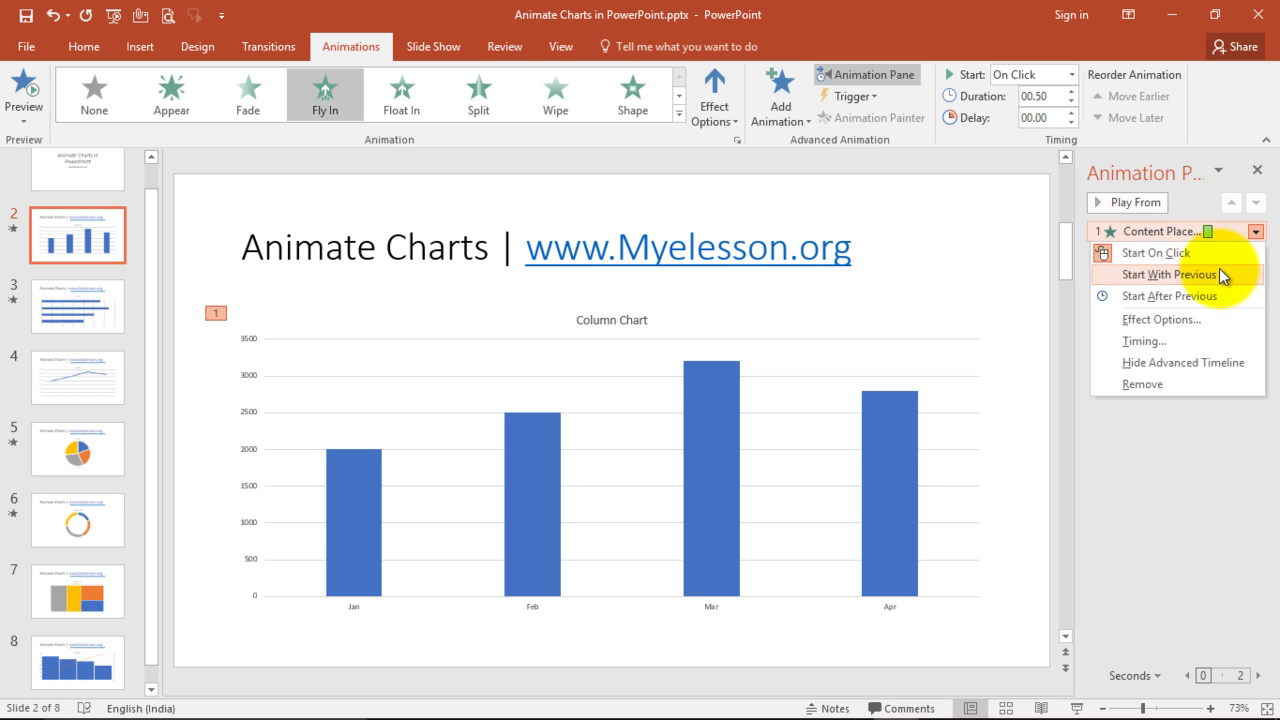
click(1175, 320)
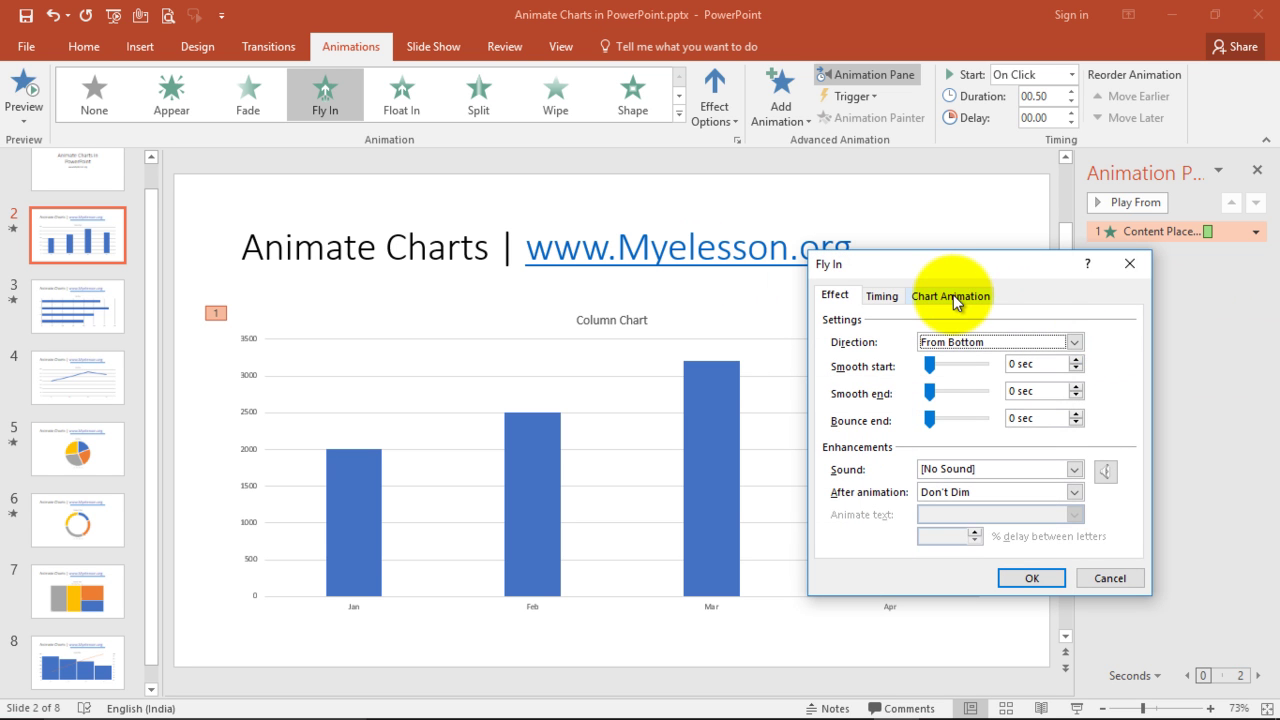
click(955, 300)
click(1035, 325)
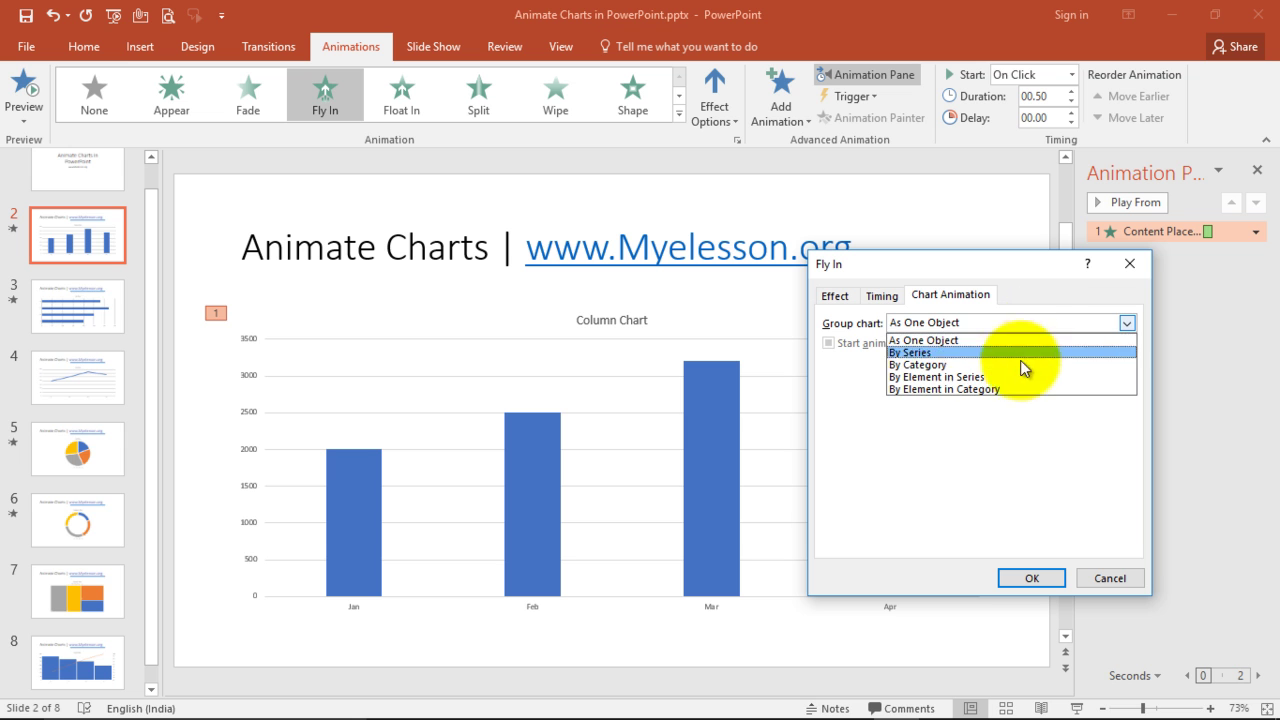
click(928, 365)
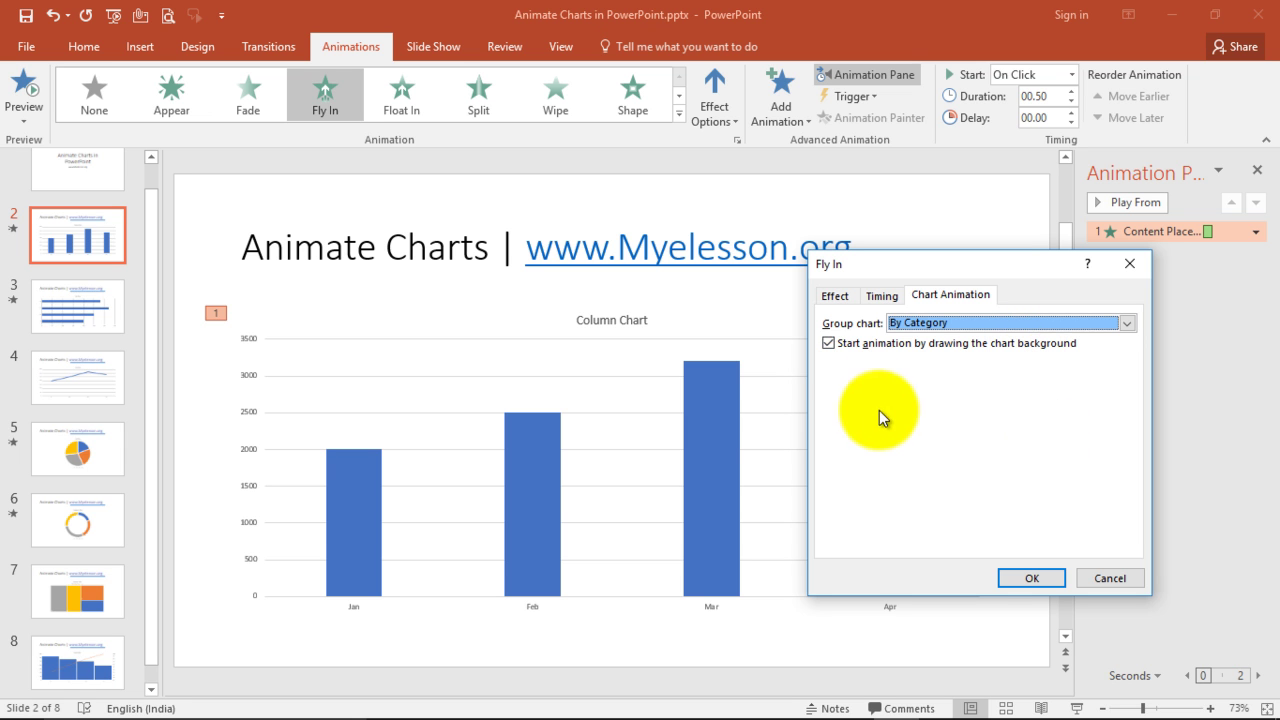
click(1030, 578)
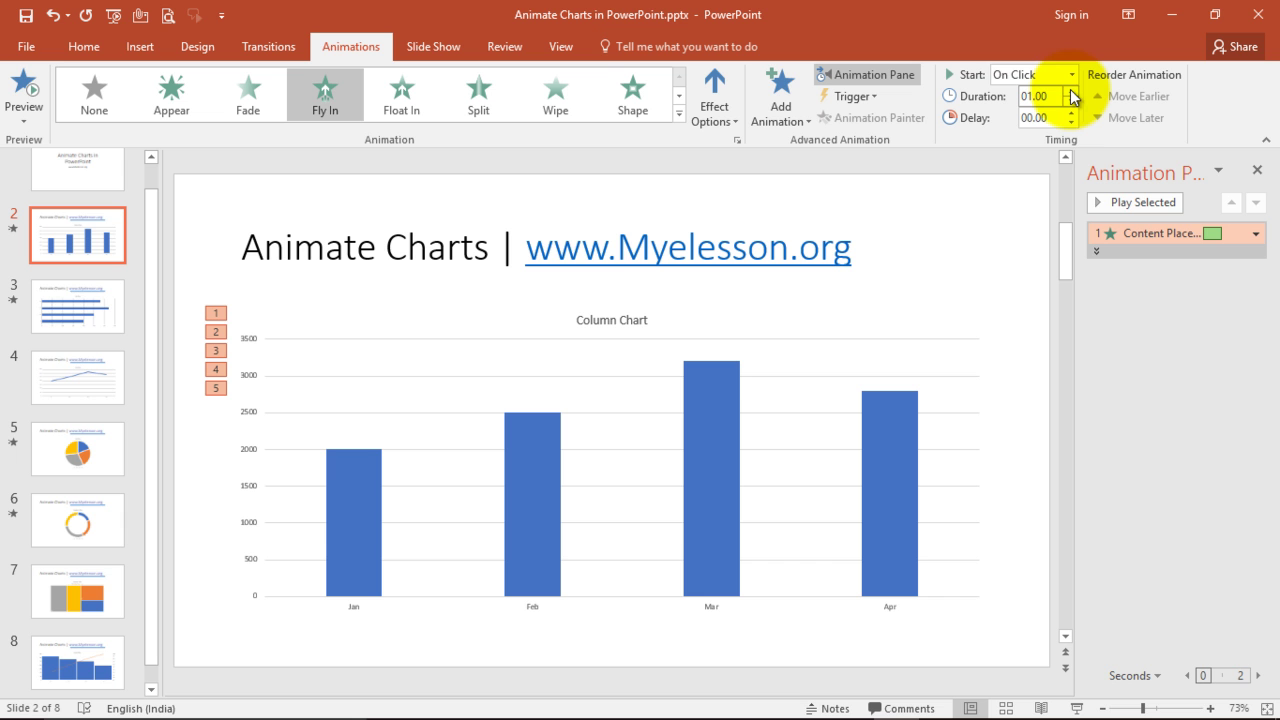
click(30, 92)
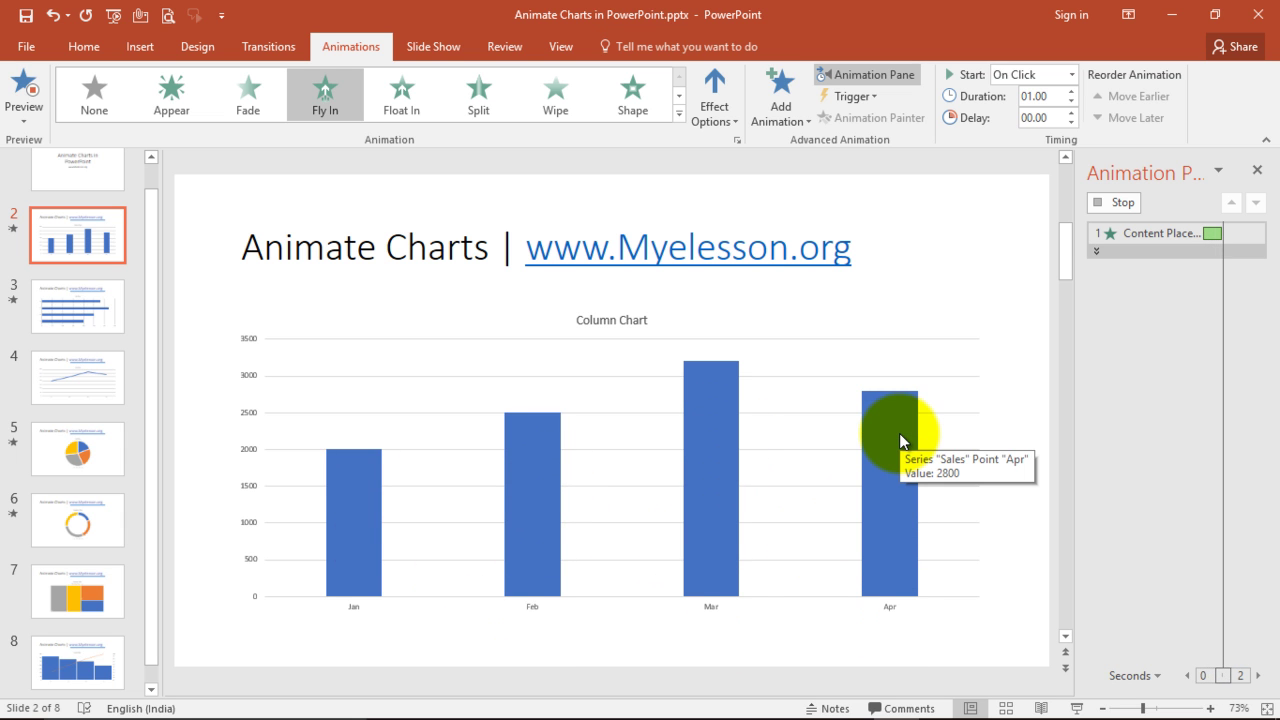
- Apply the Spin emphasis effect to the Pareto chart on slide 8 and preview it
scroll(90, 397, down, 1)
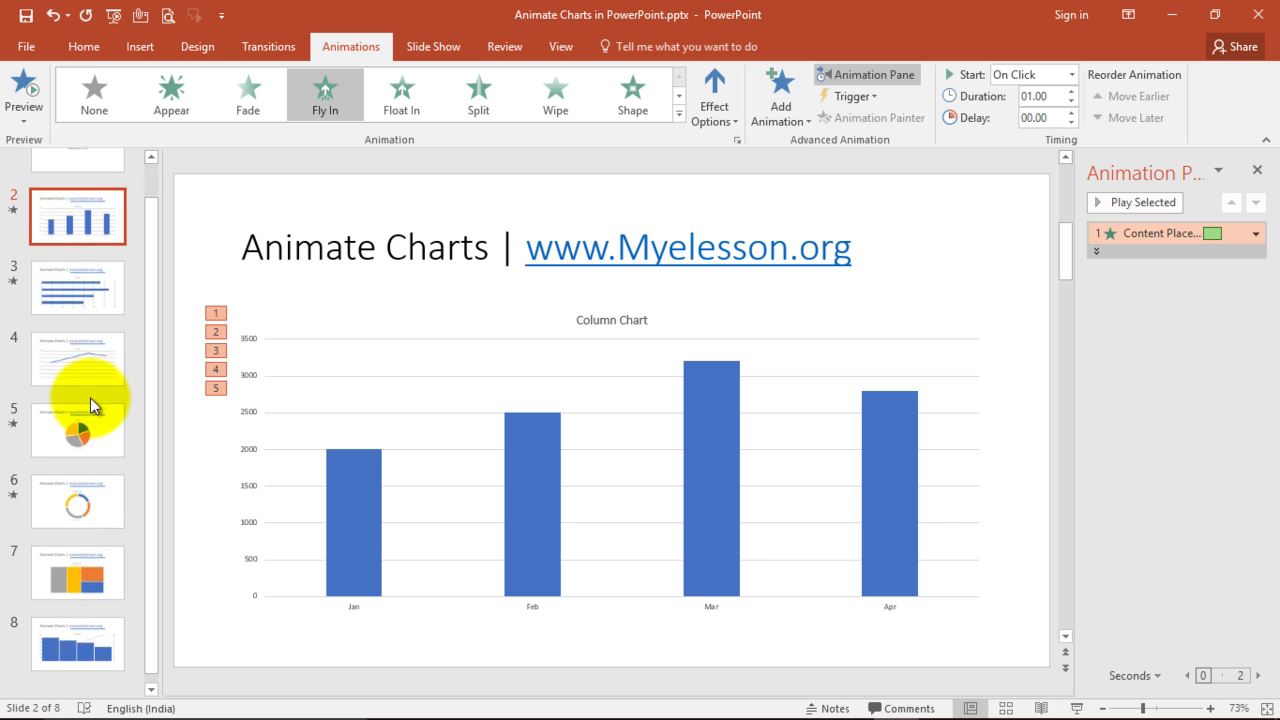
click(68, 625)
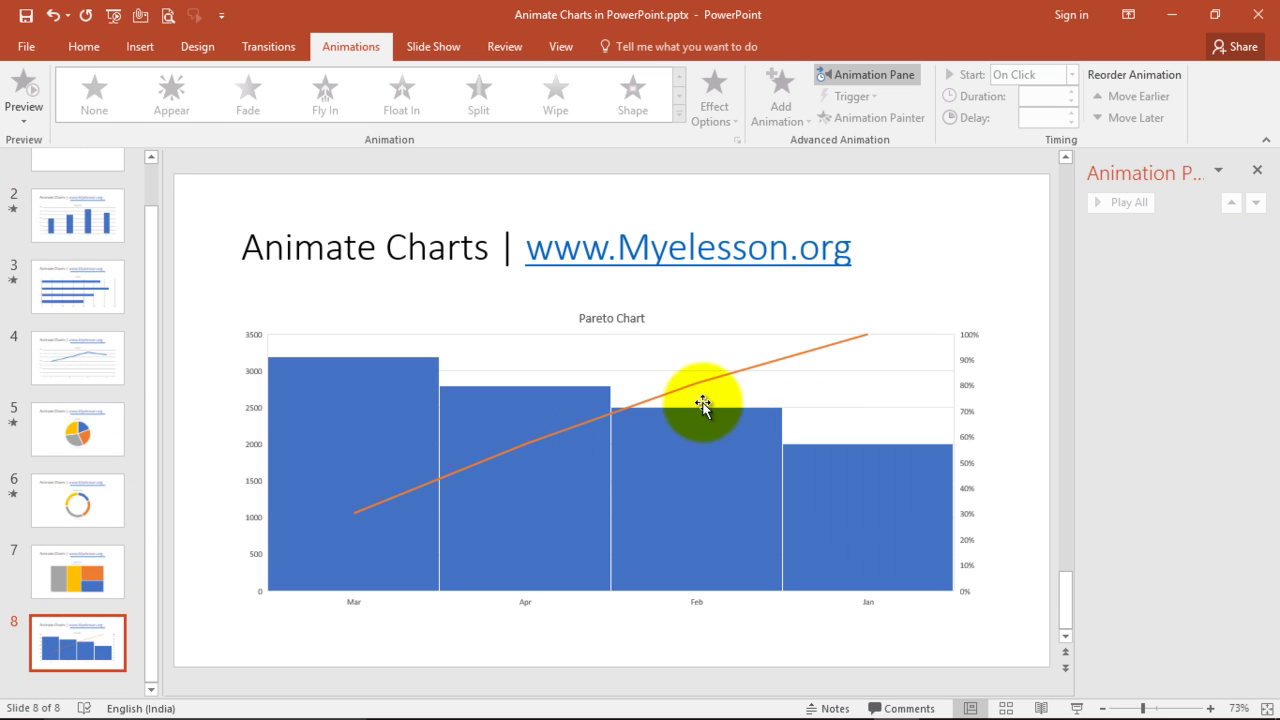
mouse_move(704, 406)
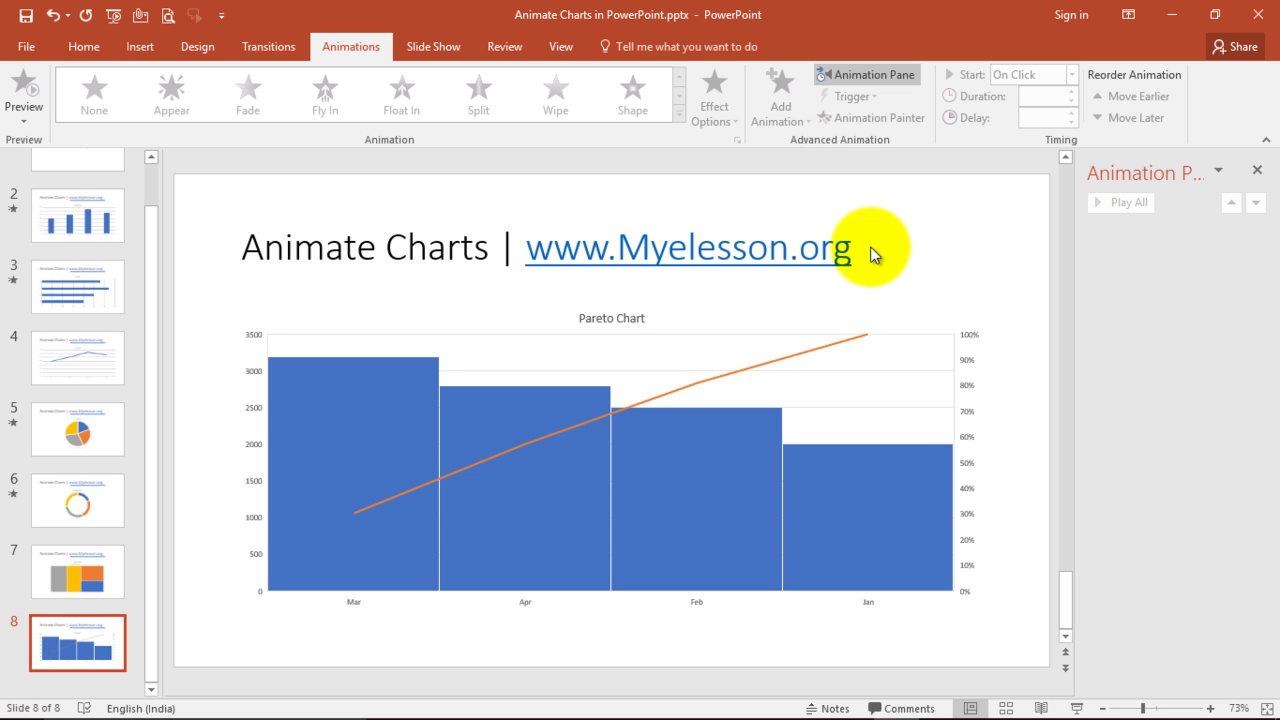
click(920, 316)
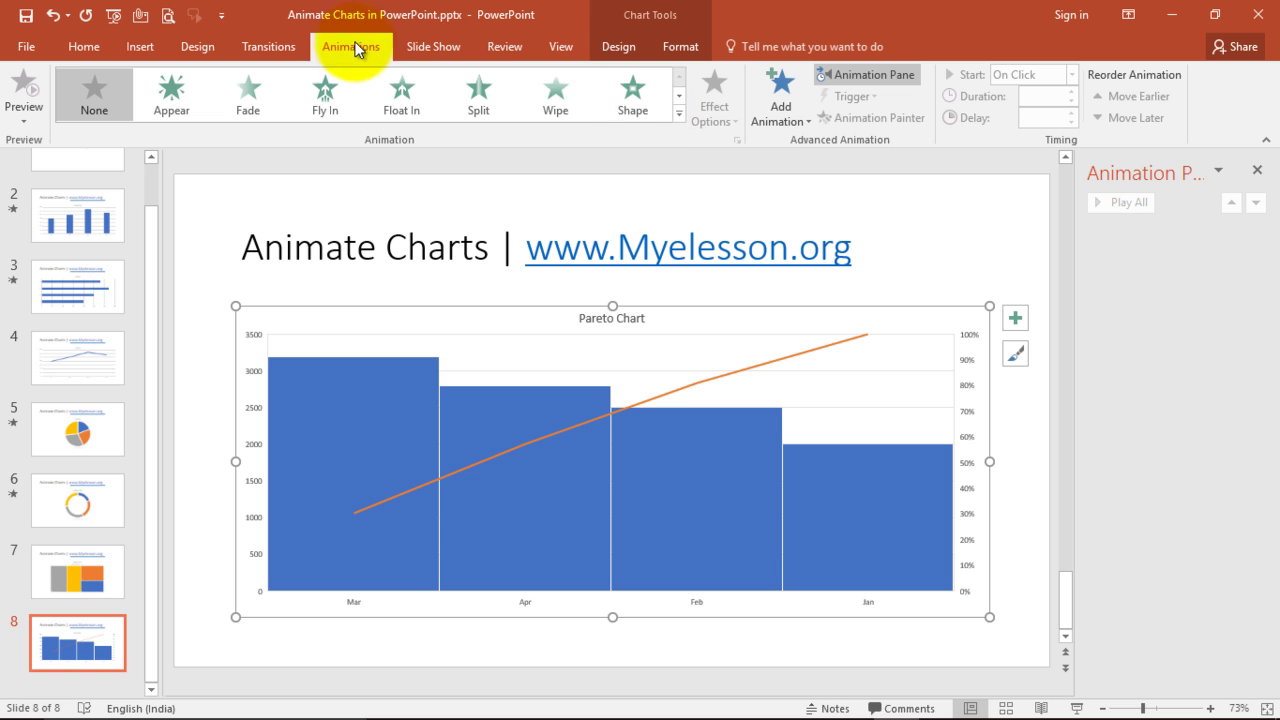
click(678, 117)
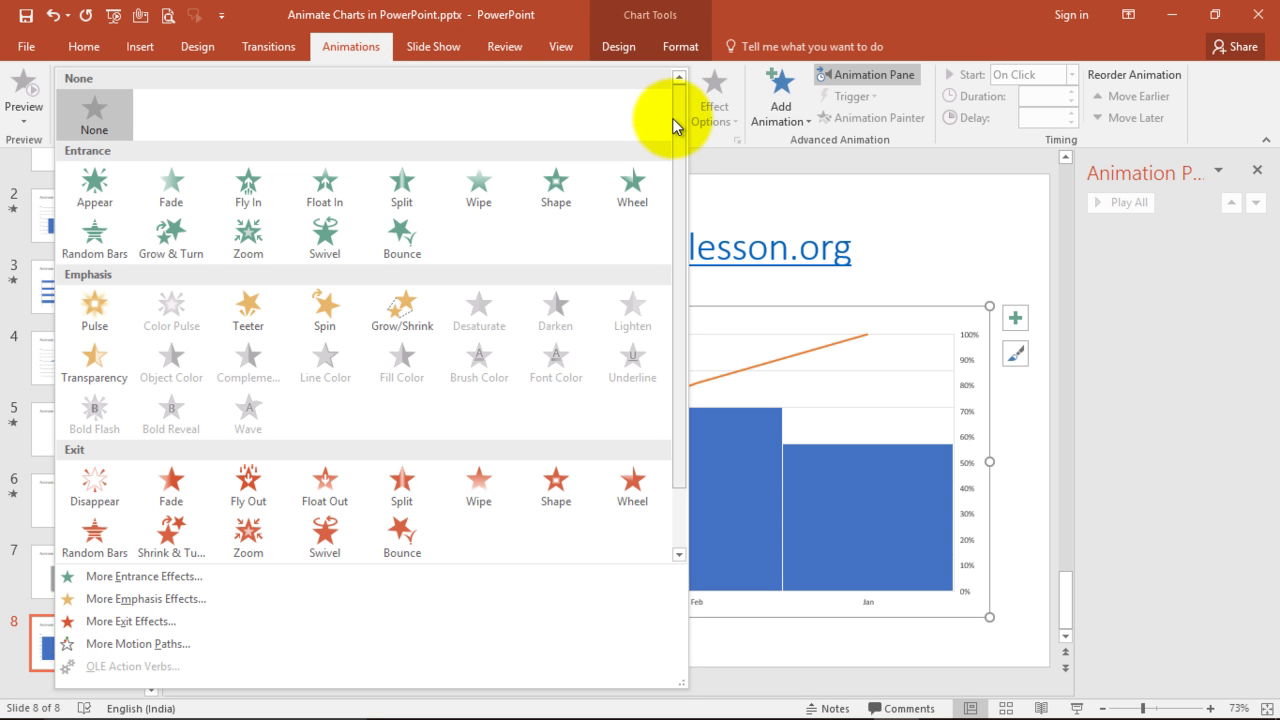
click(323, 313)
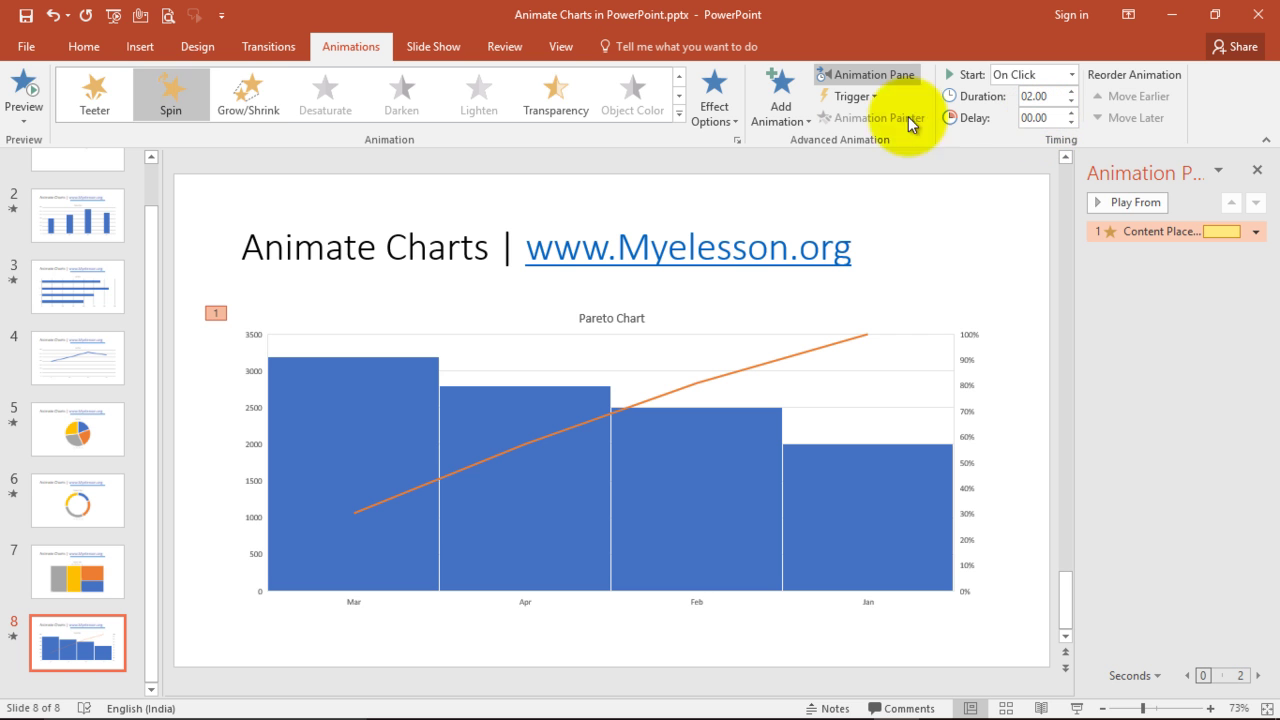
click(26, 92)
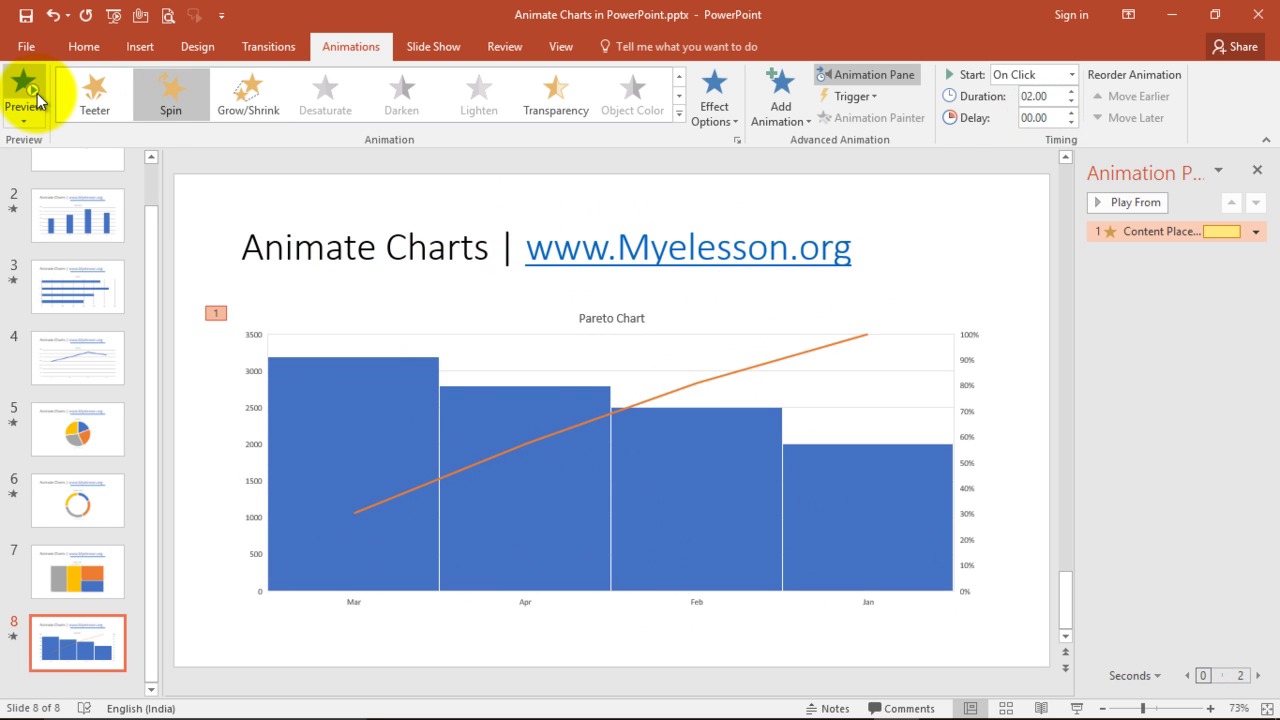
- Replace the Pareto chart's Spin effect with the Appear entrance effect and review its timing options
click(680, 113)
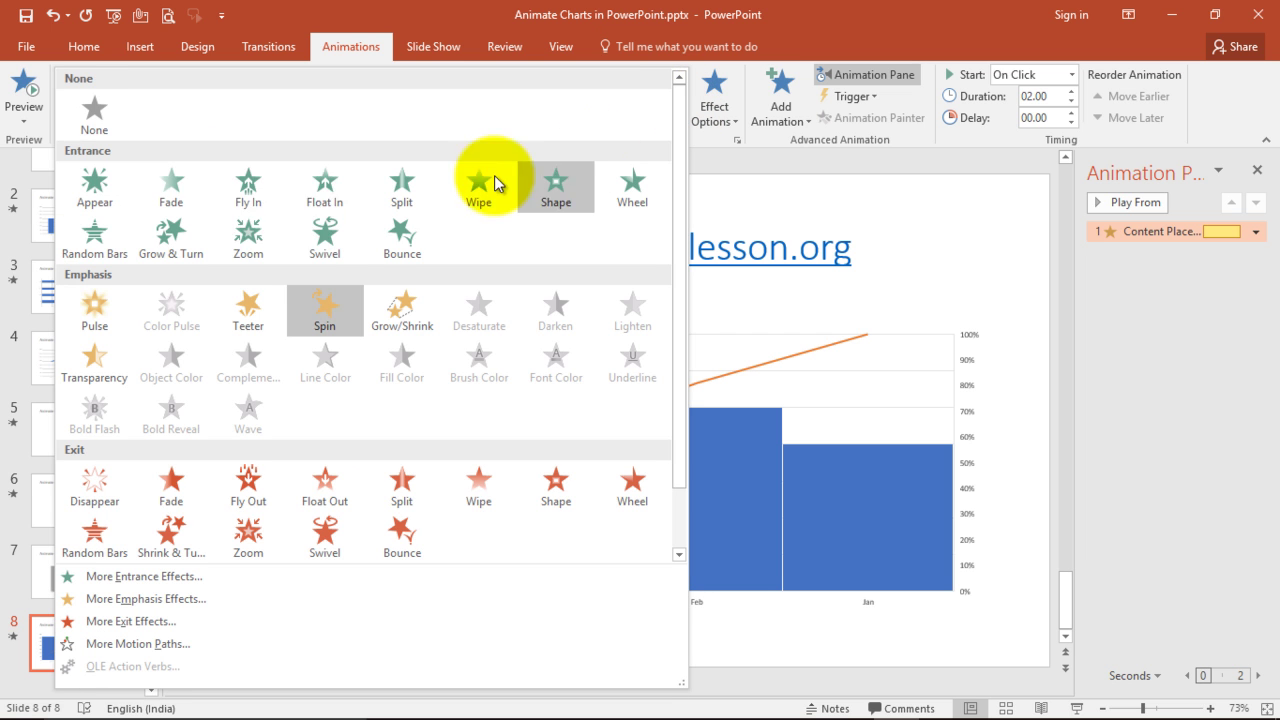
click(105, 189)
click(1255, 231)
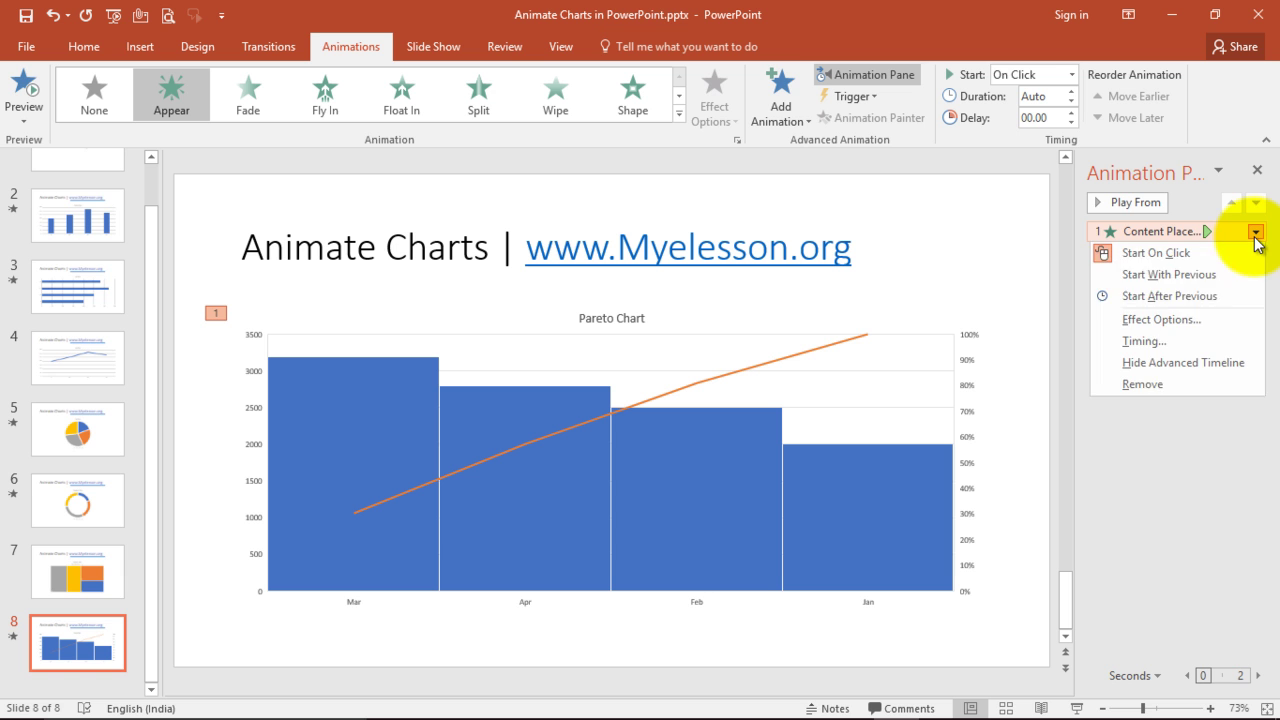
click(1197, 319)
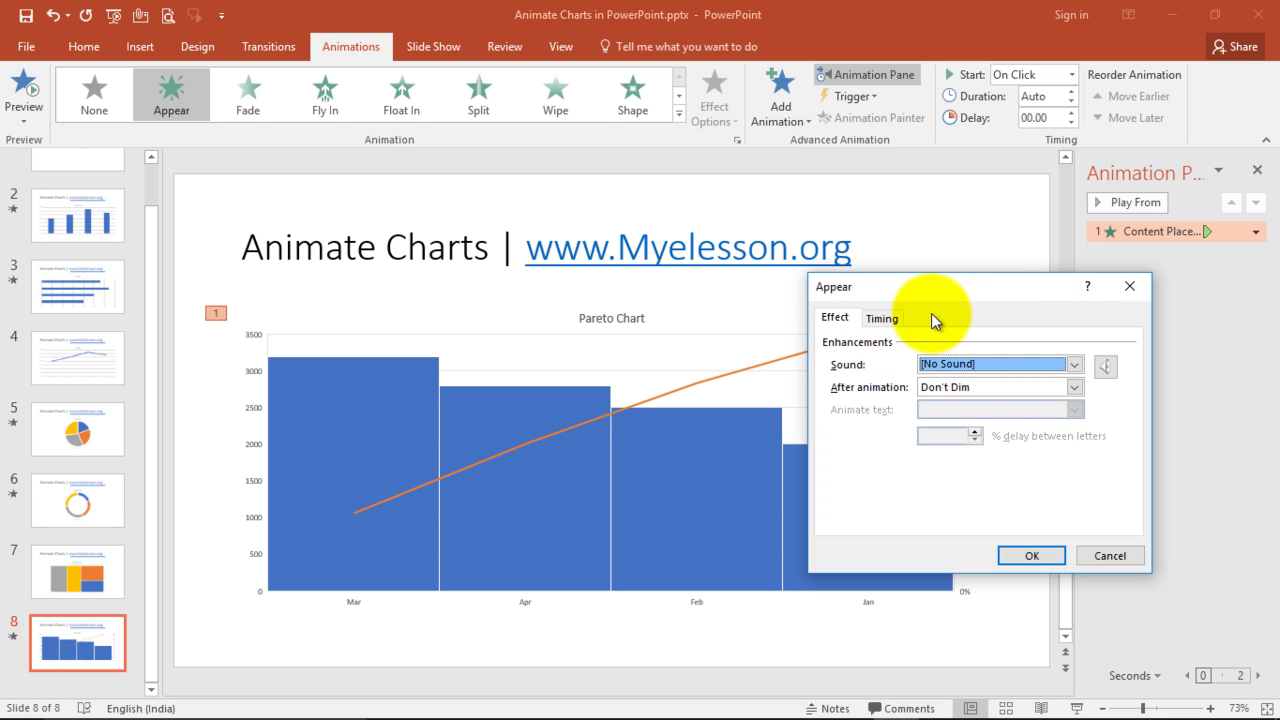
click(892, 318)
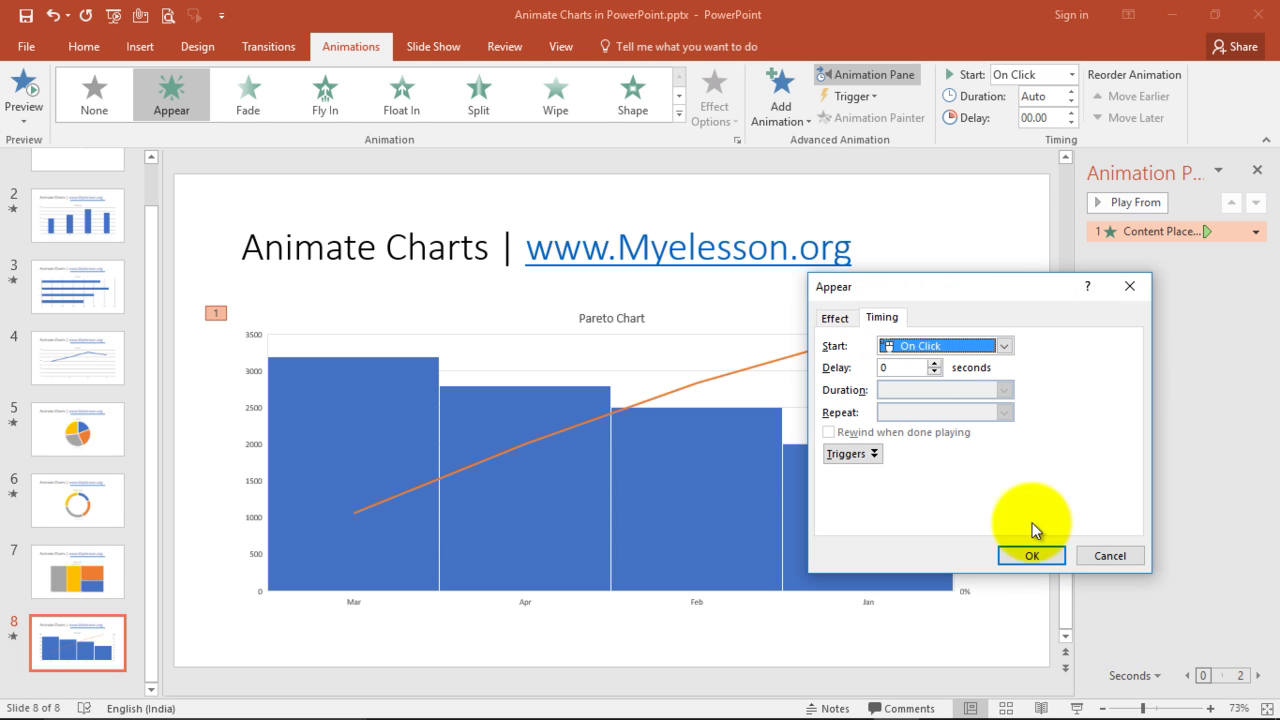
click(1035, 557)
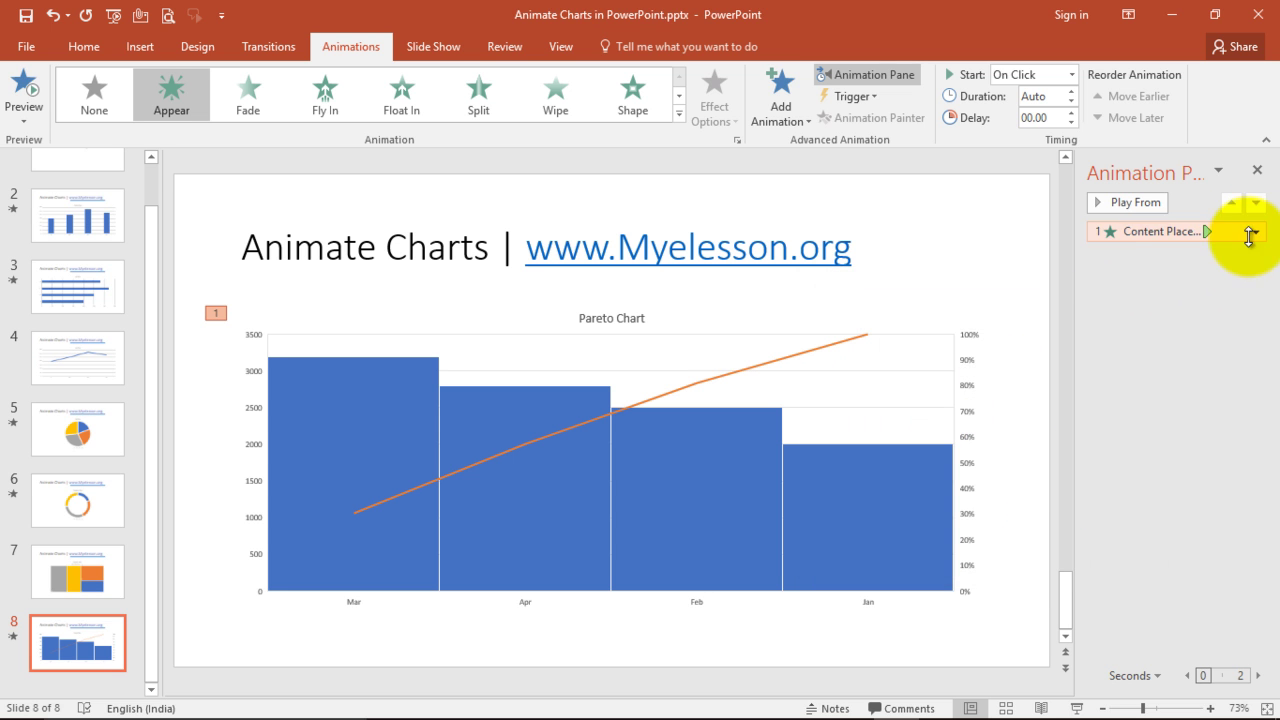
- Examine the effect and timing settings of the Pareto chart's Appear animation for any chart grouping options
click(923, 344)
click(1256, 233)
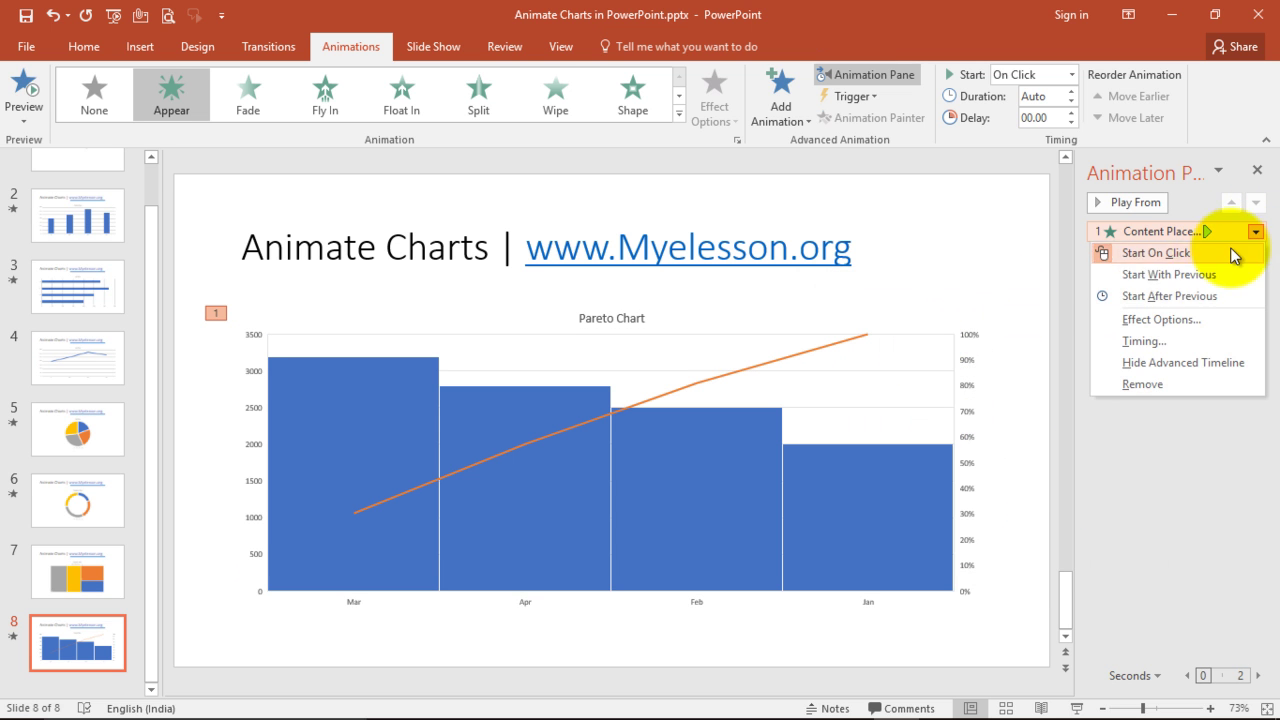
click(1182, 320)
click(889, 320)
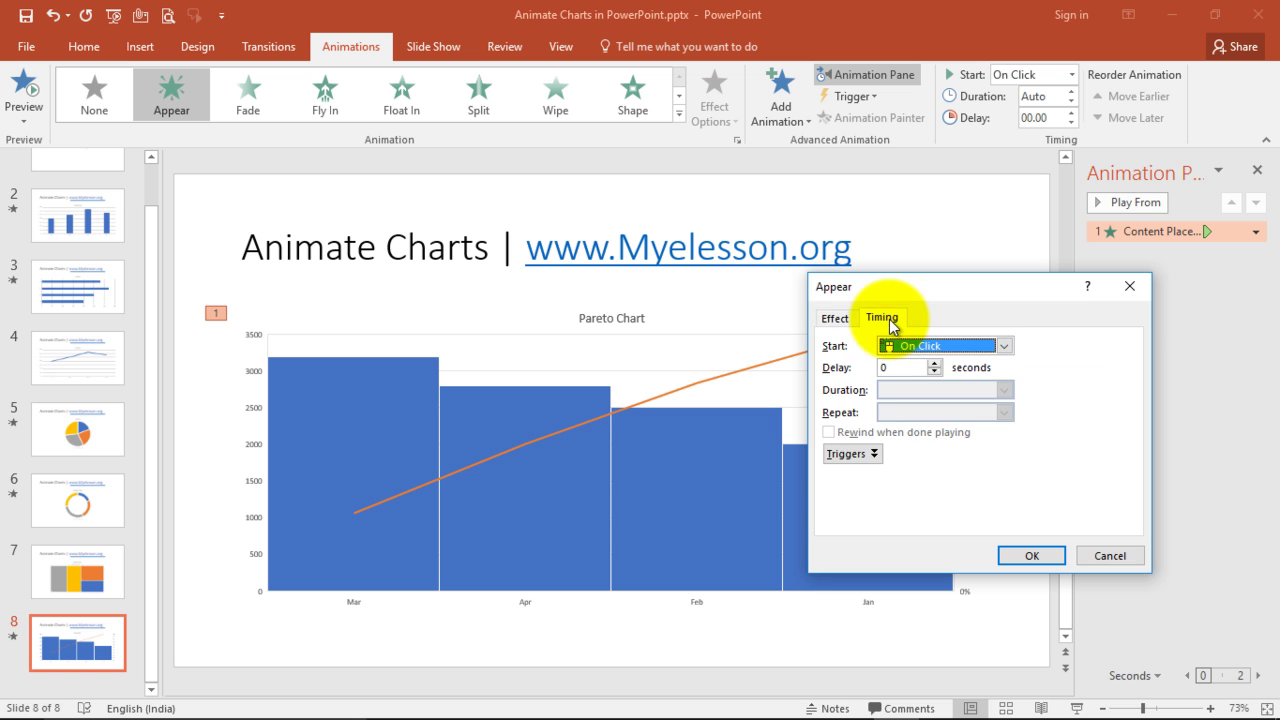
click(838, 318)
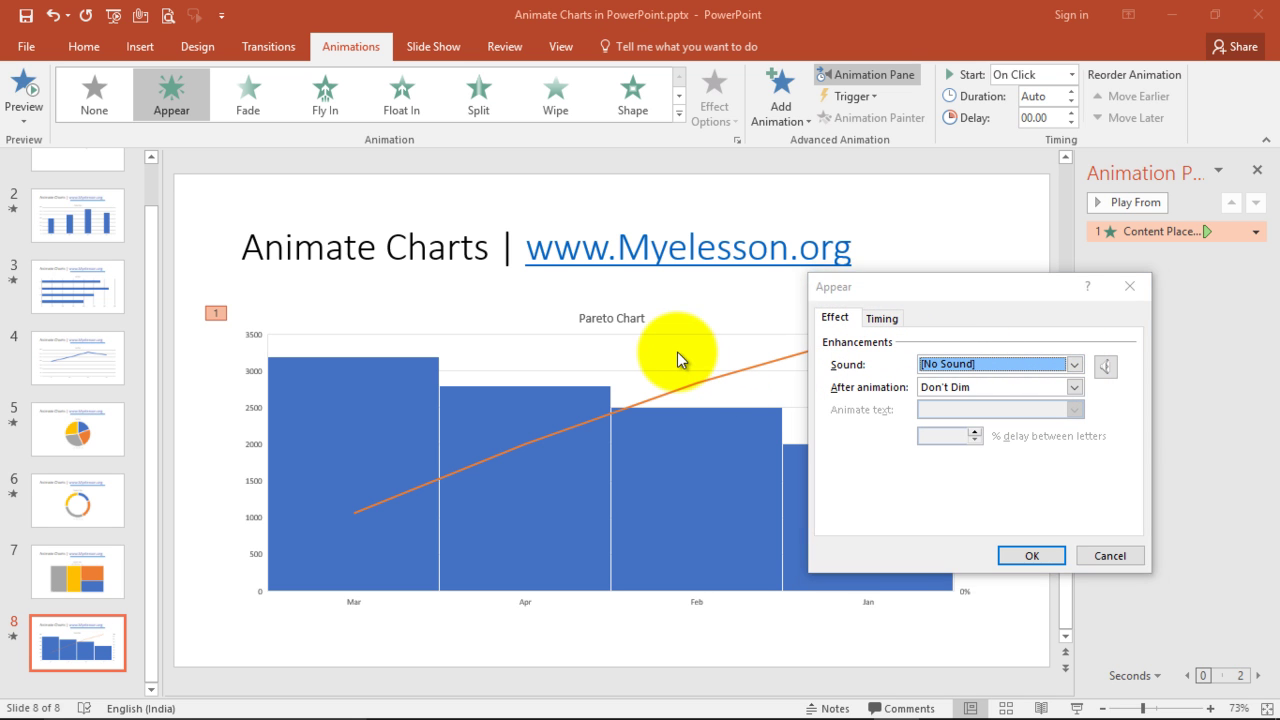
click(1033, 555)
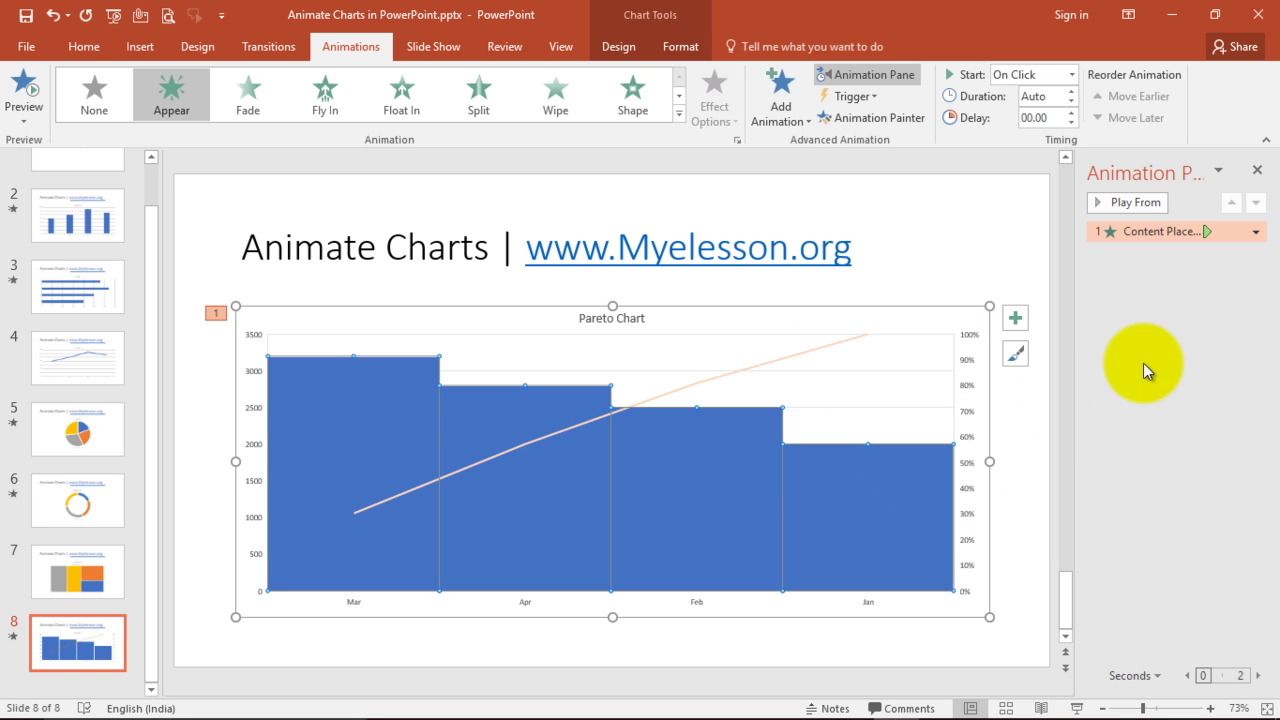
click(1256, 231)
click(1120, 318)
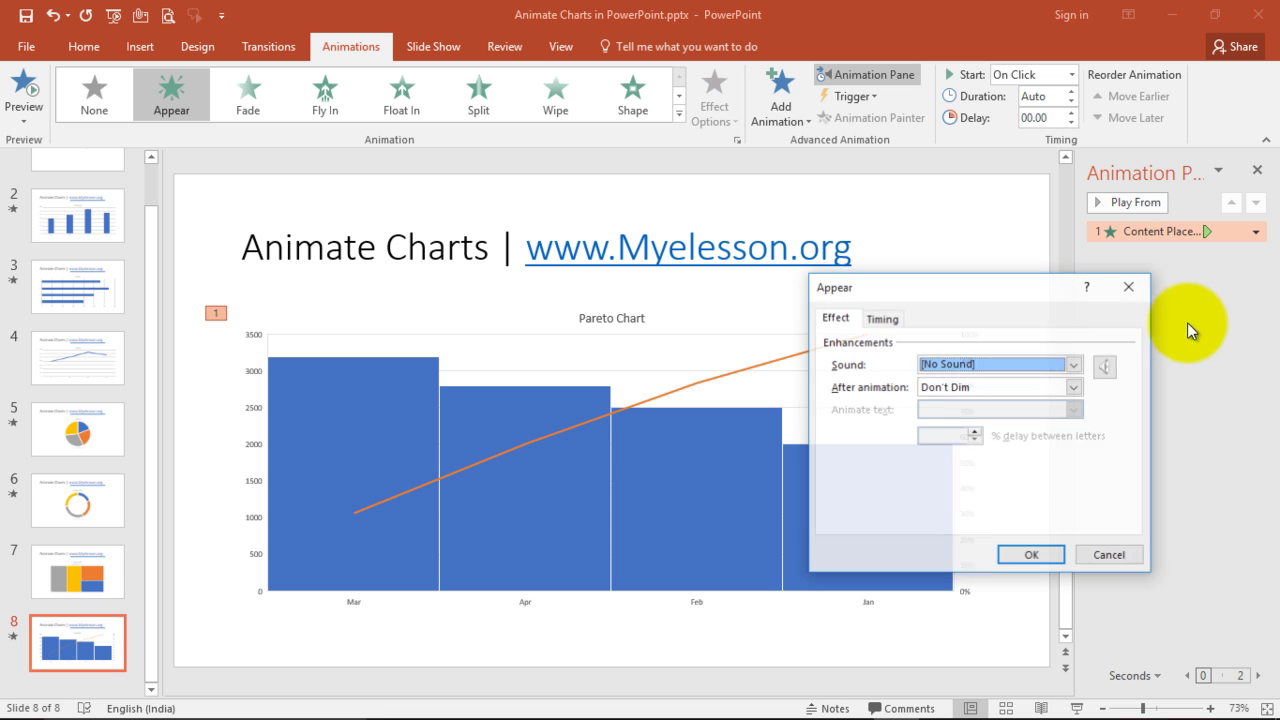
click(882, 318)
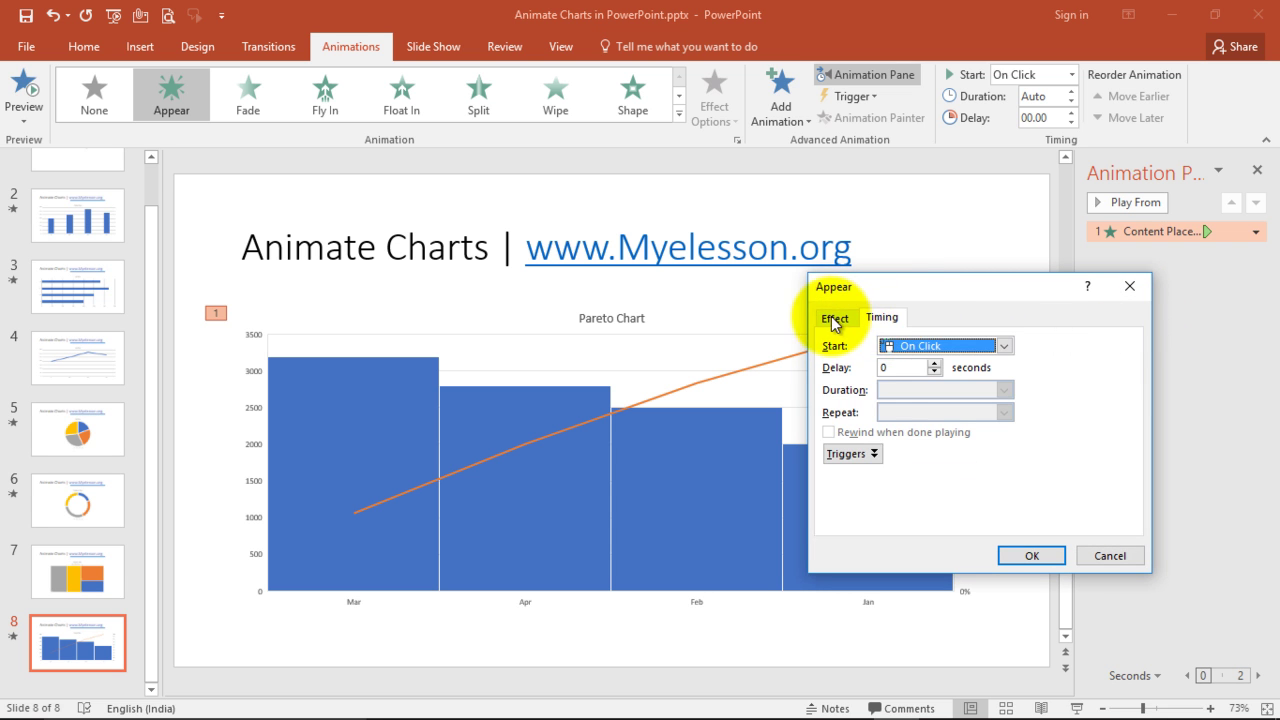
click(833, 320)
click(1022, 550)
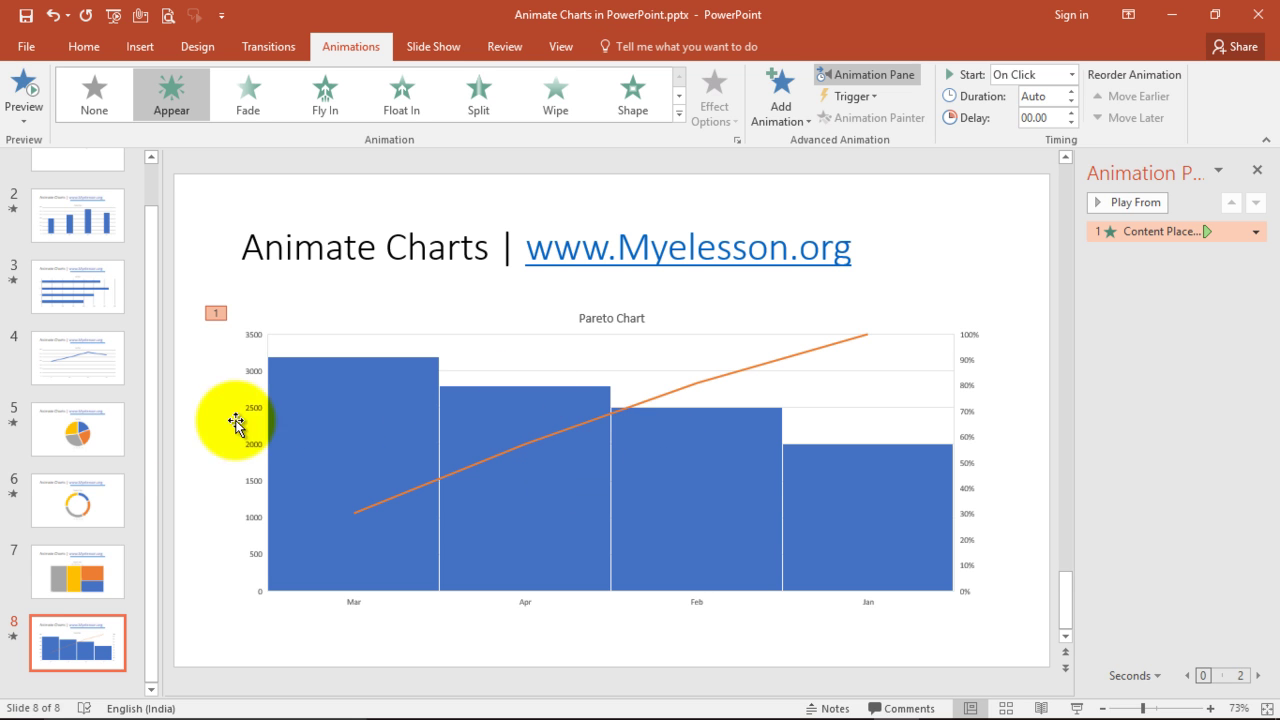
- Apply the Appear entrance effect to the treemap chart on slide 7 and review its timing options
click(89, 577)
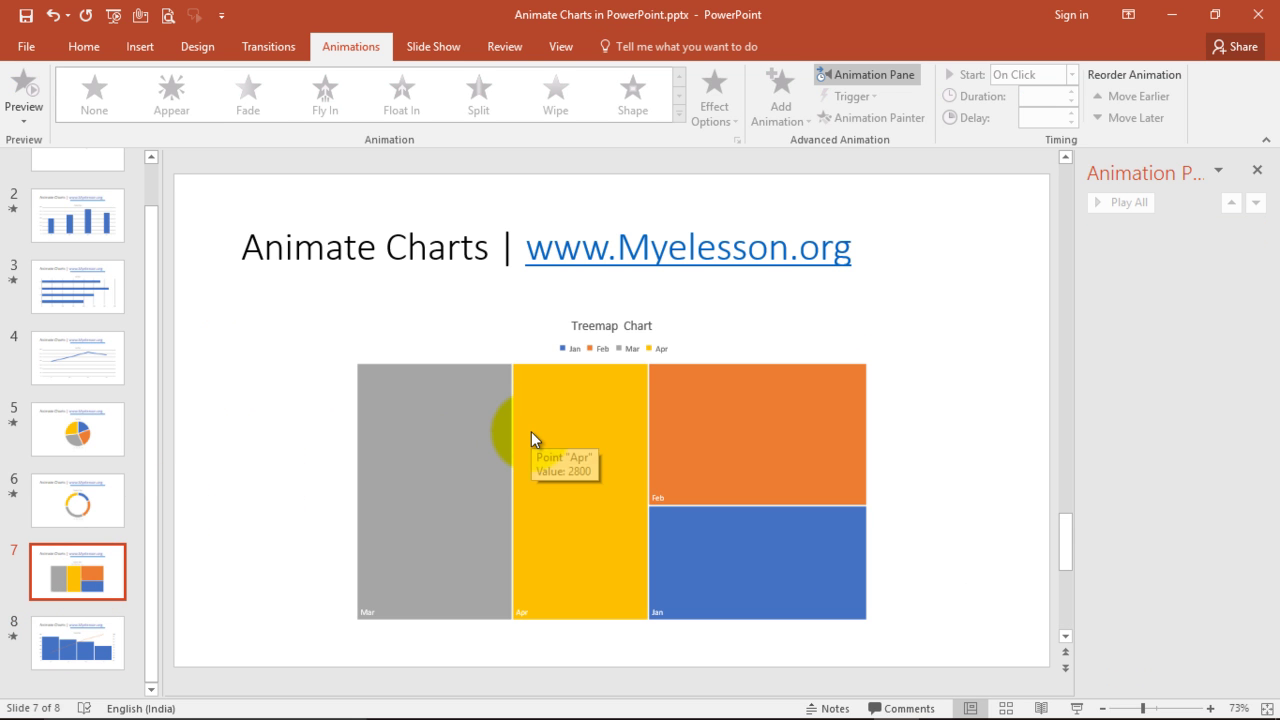
click(470, 432)
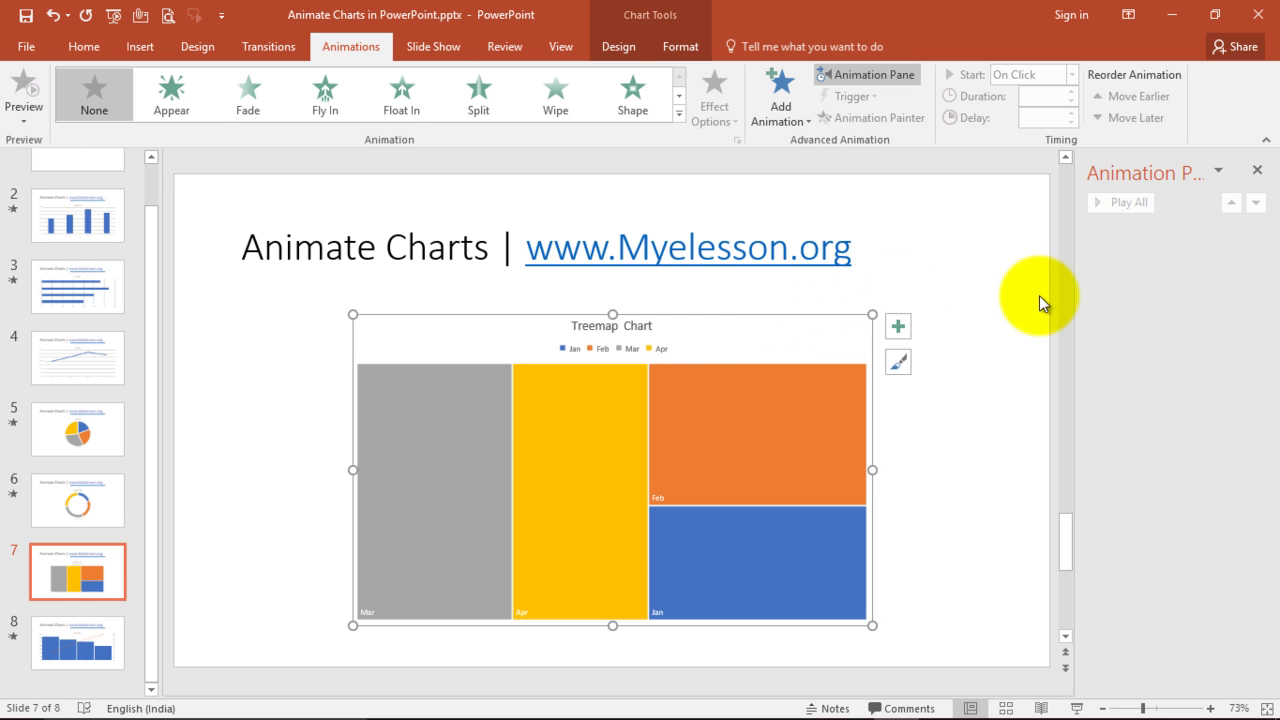
click(181, 103)
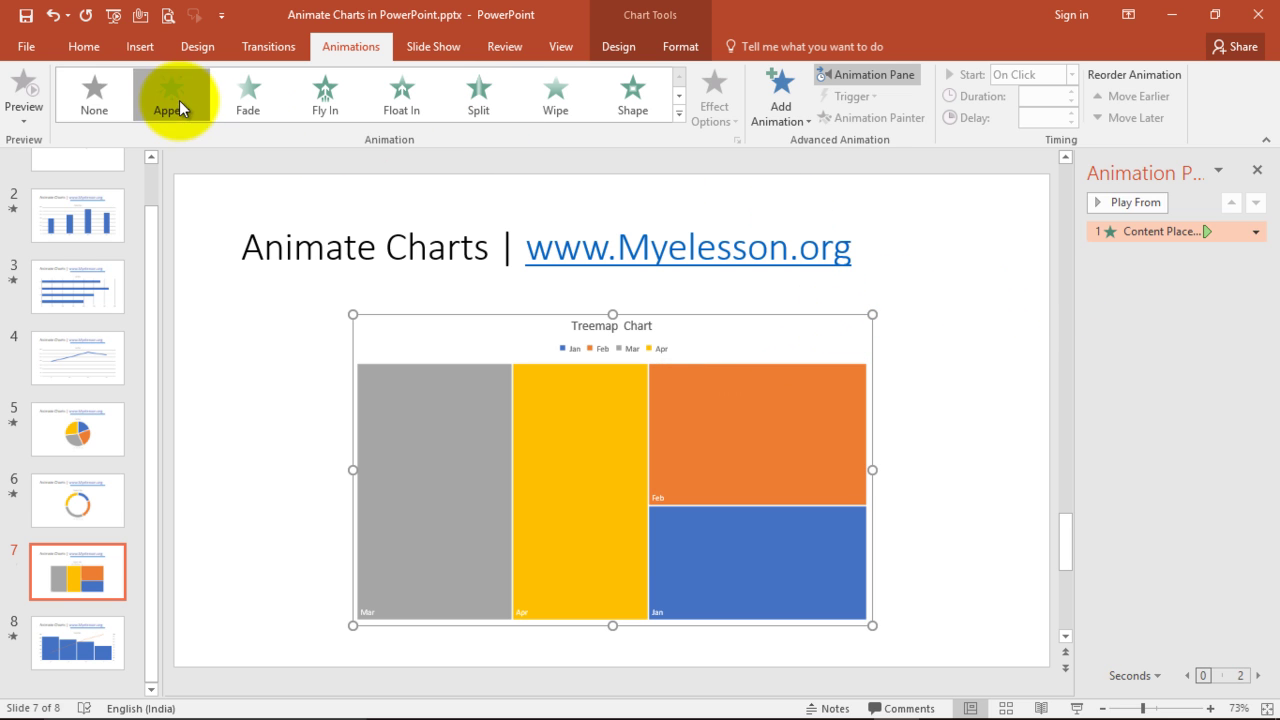
click(1255, 232)
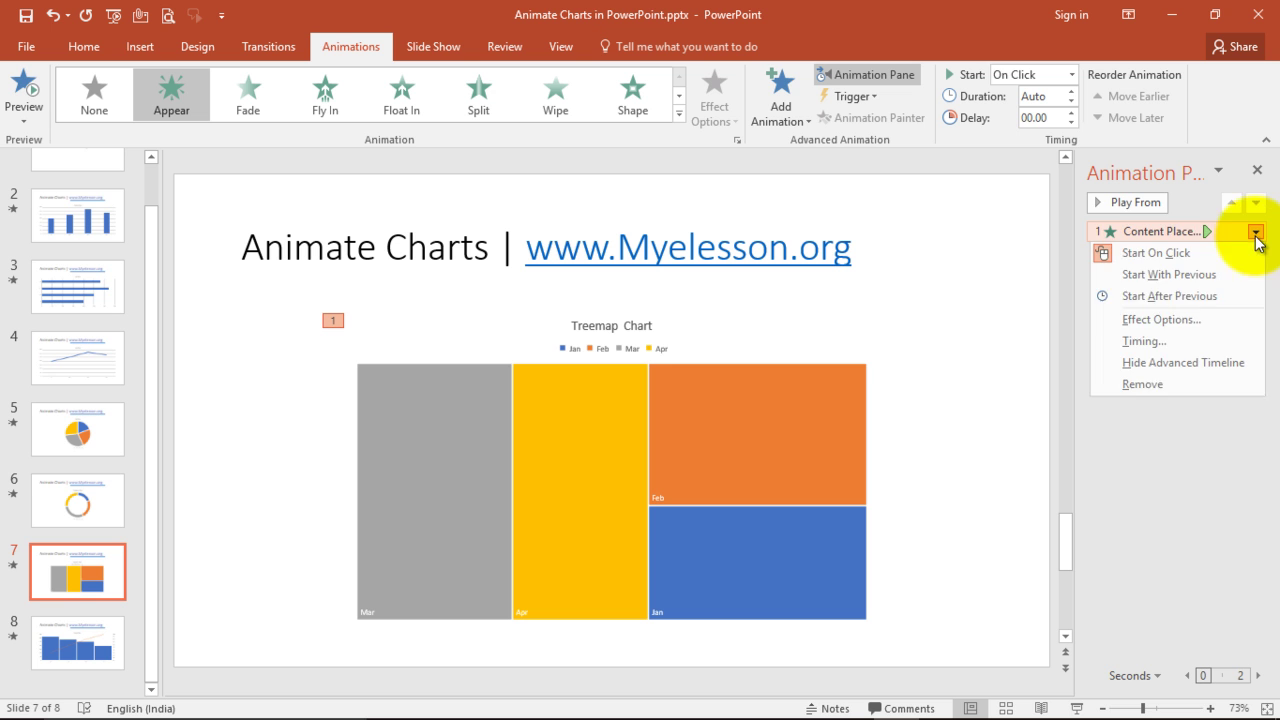
click(1197, 319)
click(883, 319)
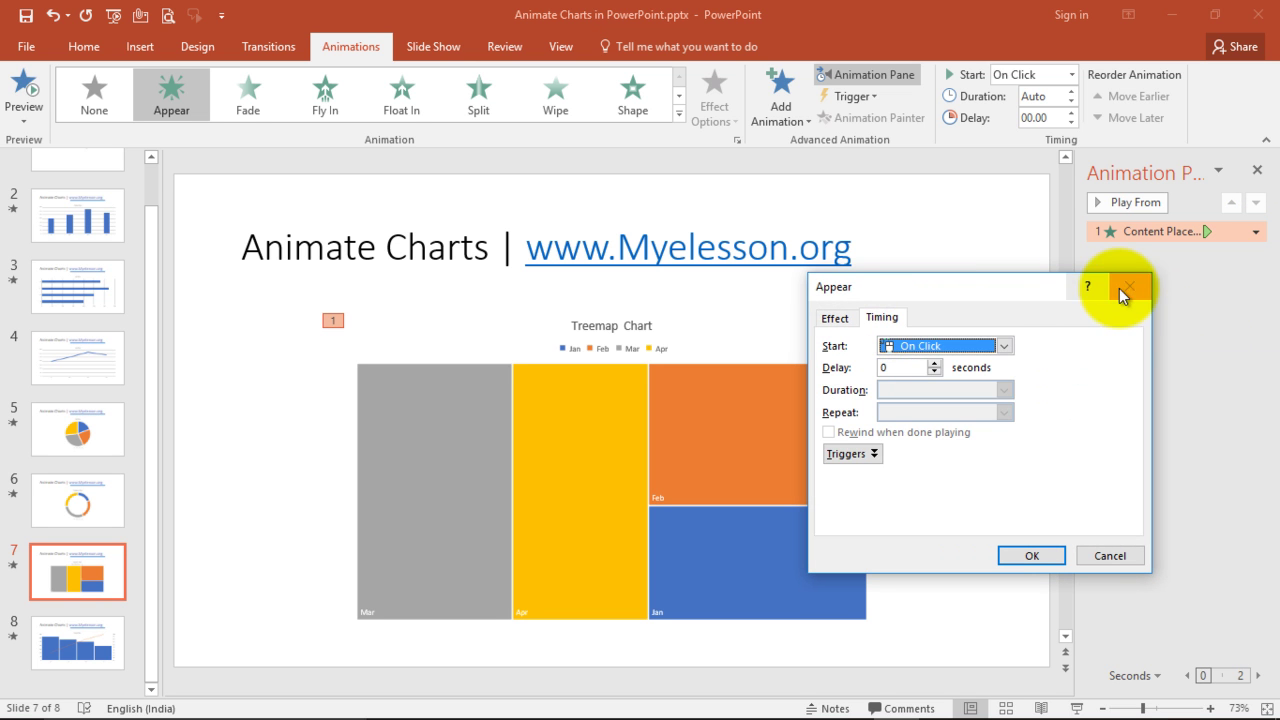
click(1130, 287)
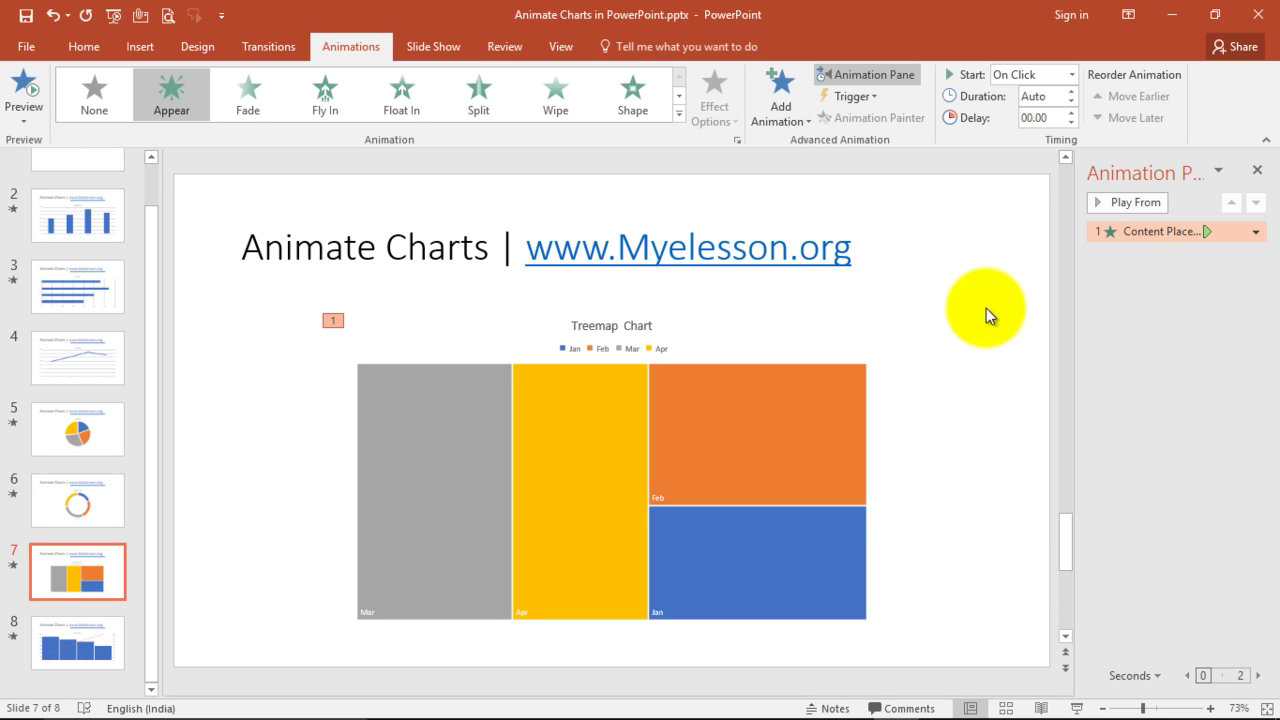
- Review the chart grouping choices of the slide 3 bar chart's Fly In animation, keep By Category, and preview it
click(70, 300)
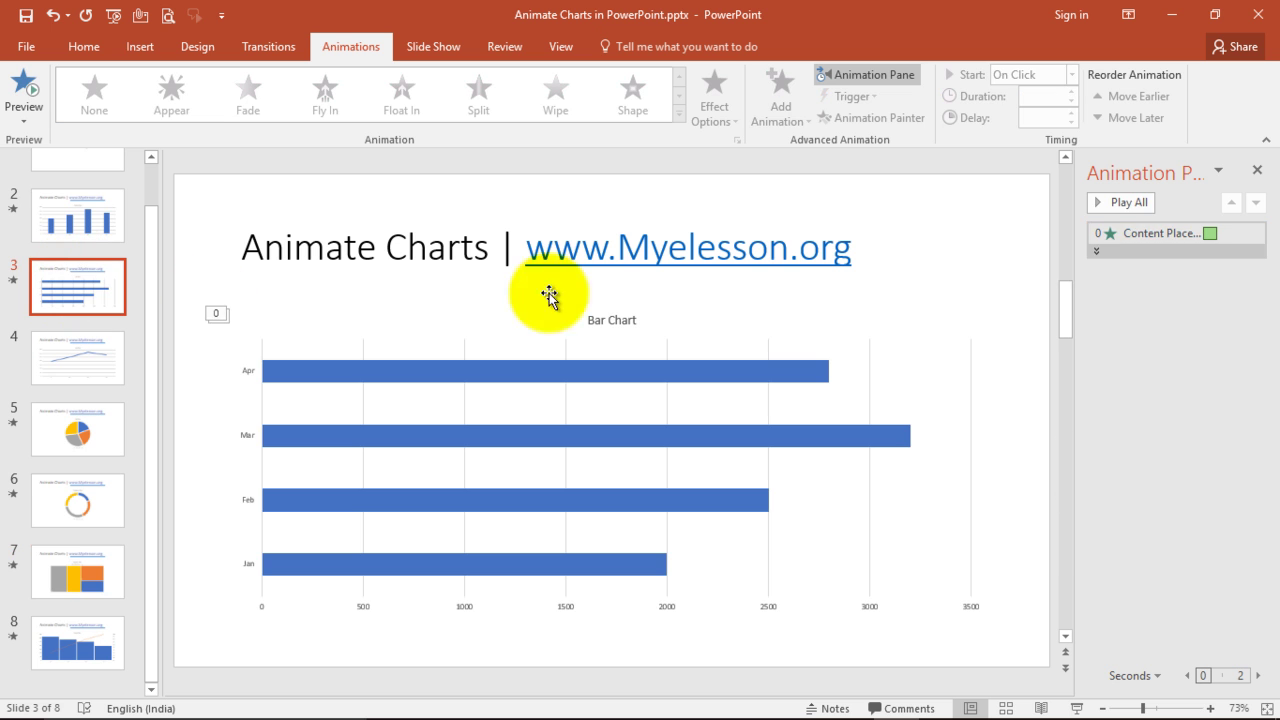
click(1245, 234)
click(1256, 233)
click(1125, 324)
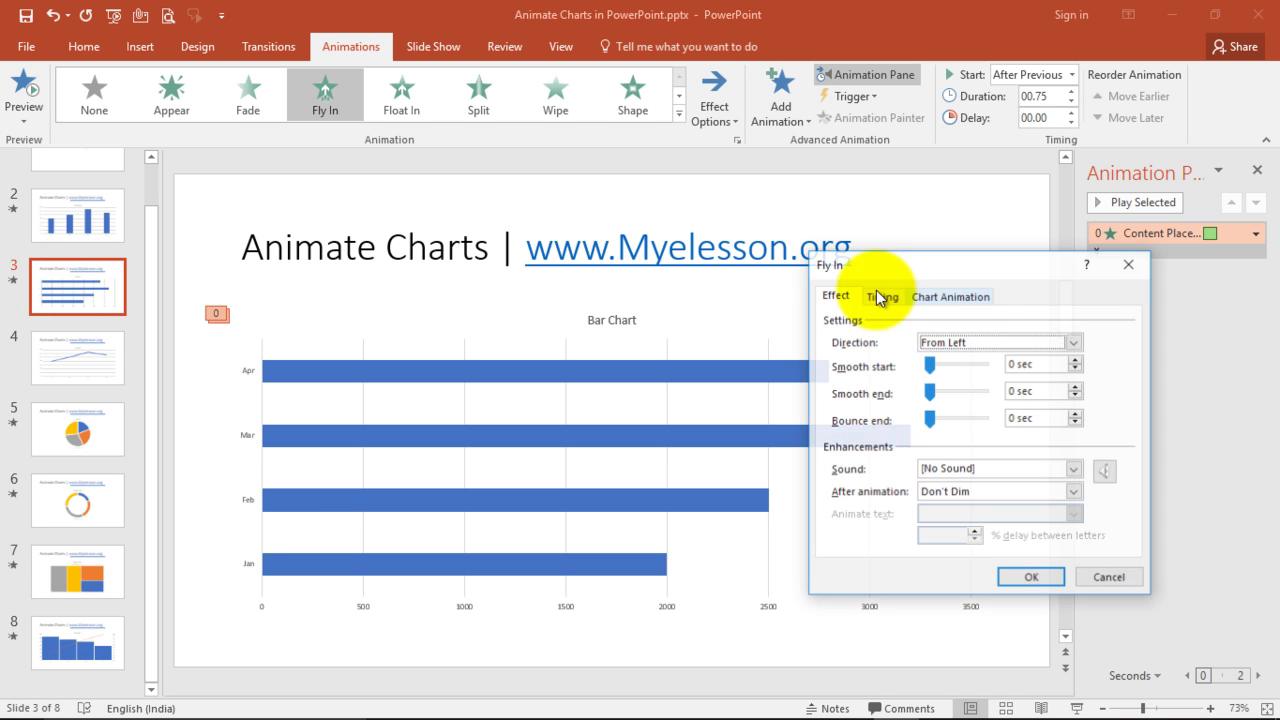
click(950, 295)
click(1005, 323)
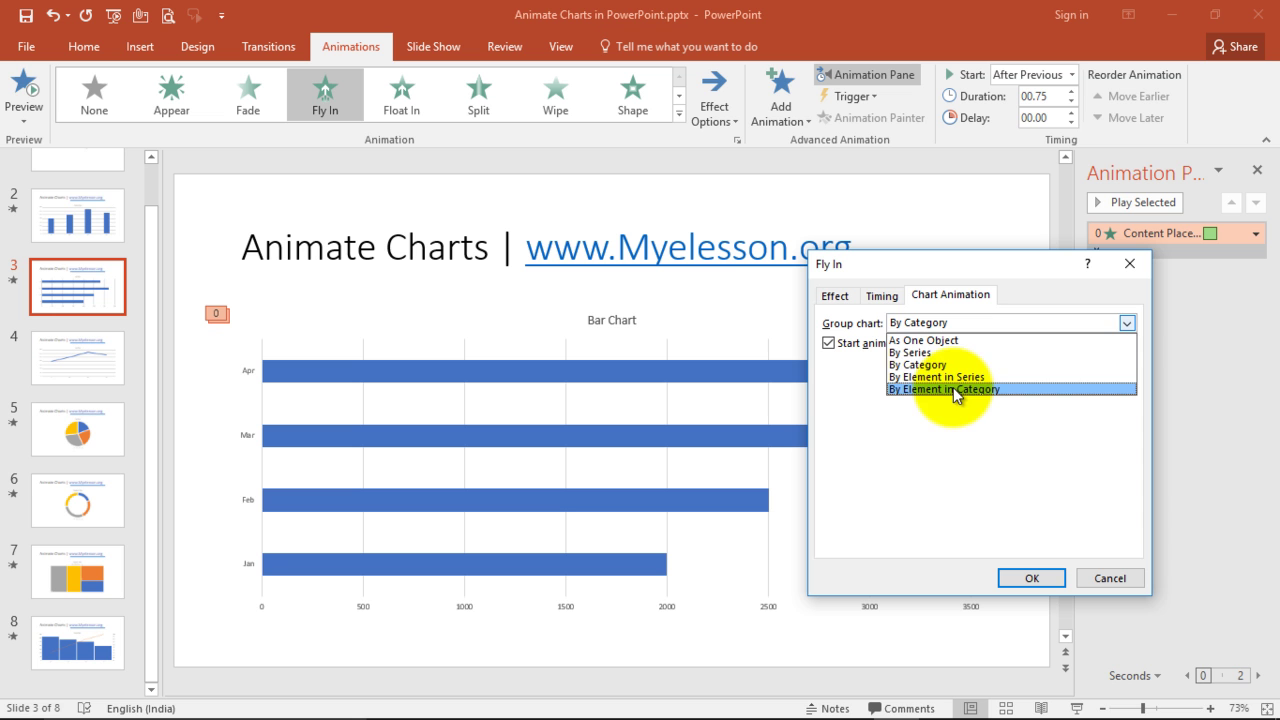
click(941, 352)
click(1008, 324)
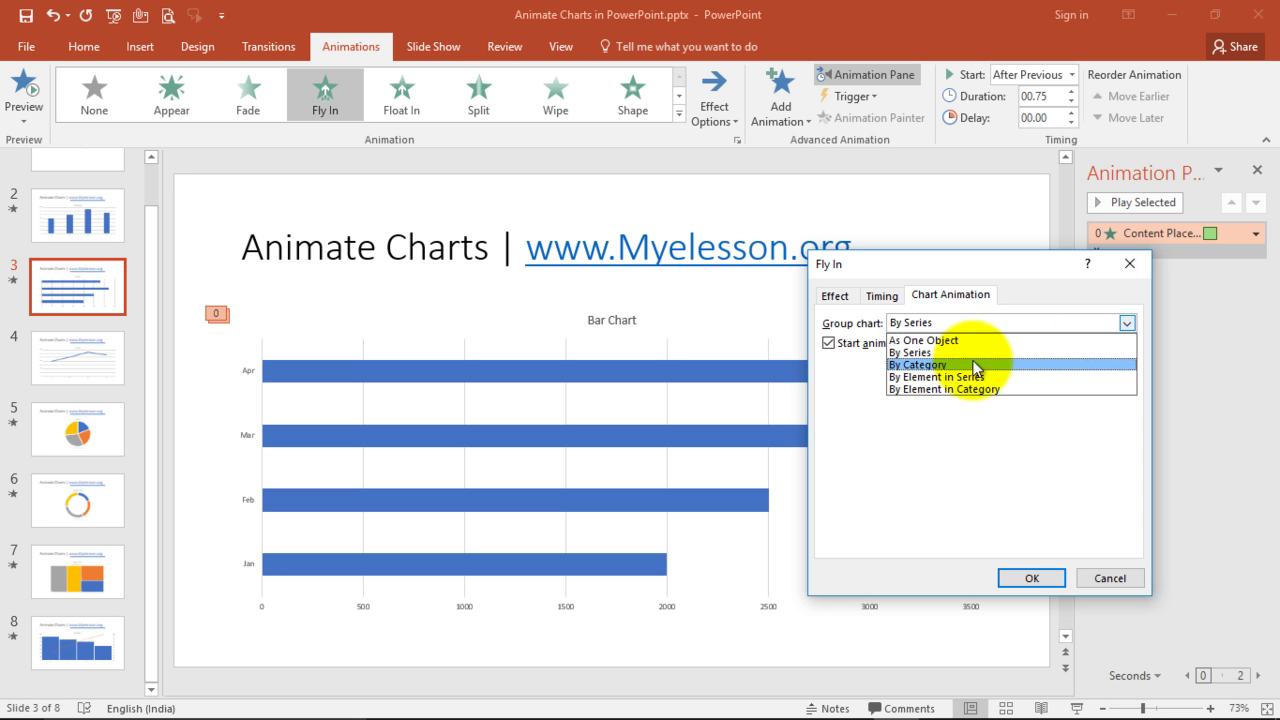
click(962, 366)
click(1031, 578)
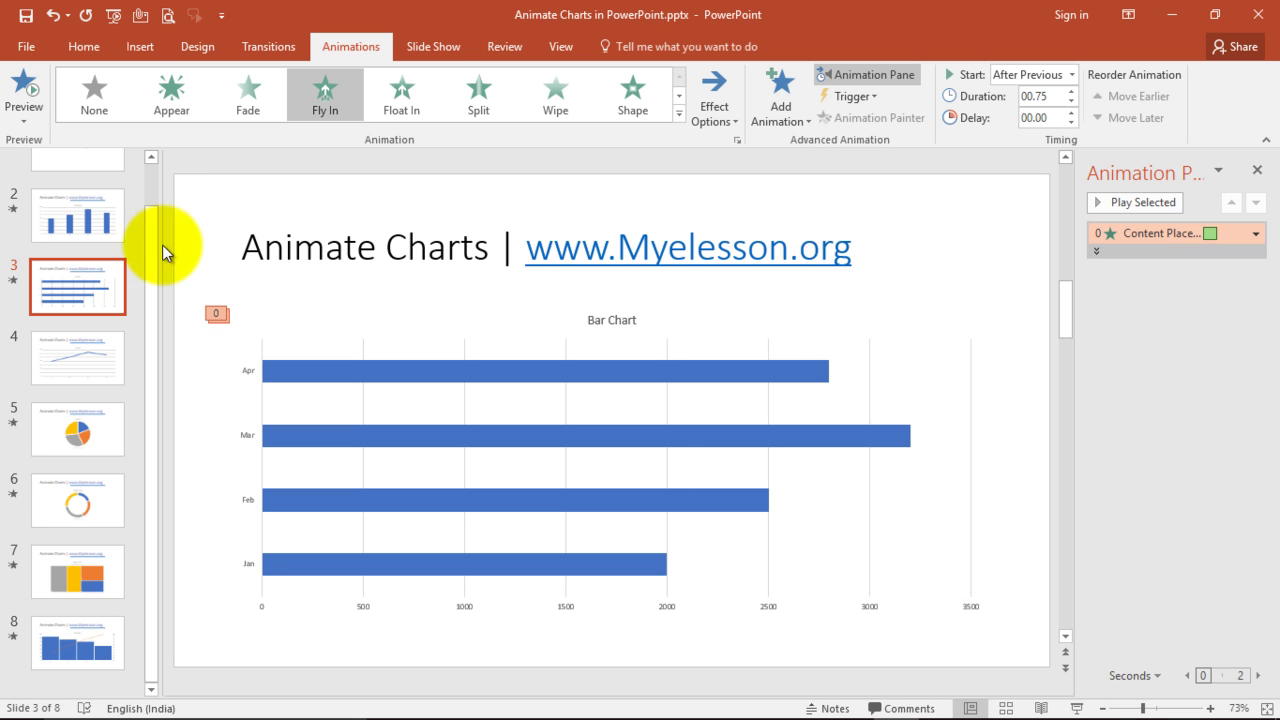
click(36, 86)
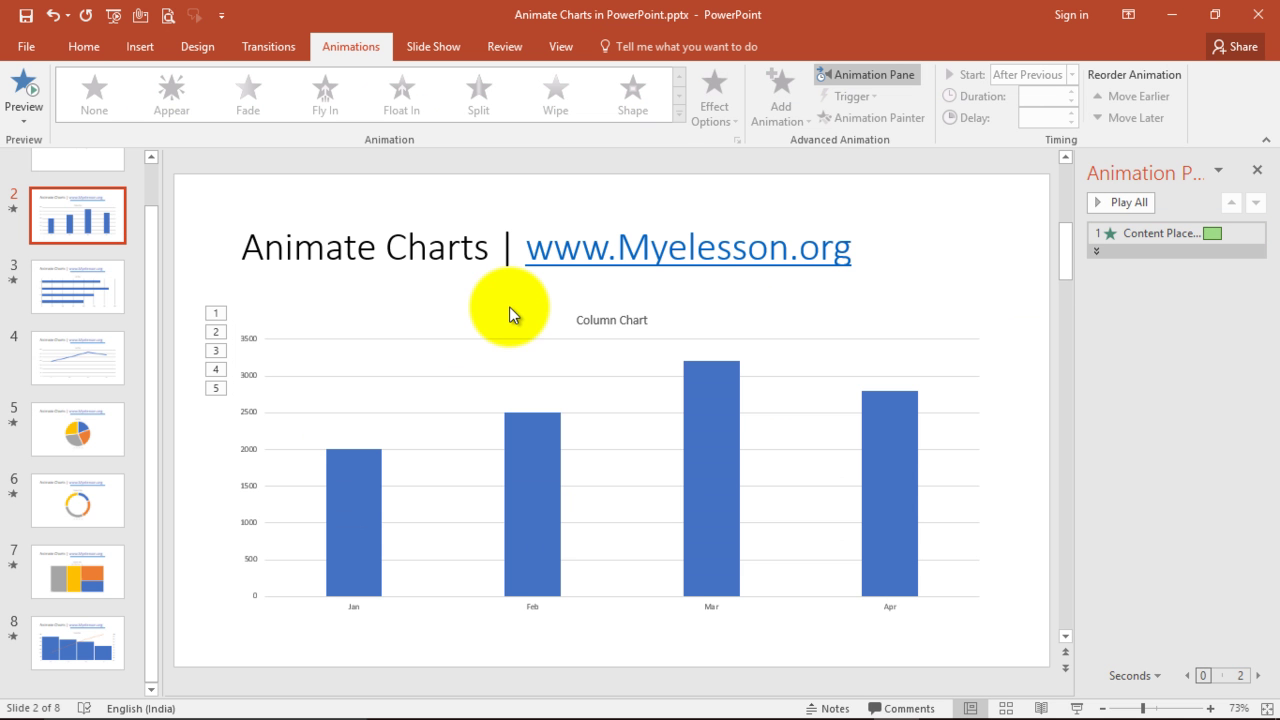
- Open the options for the Fly In animation of the column chart on slide 2
click(1237, 243)
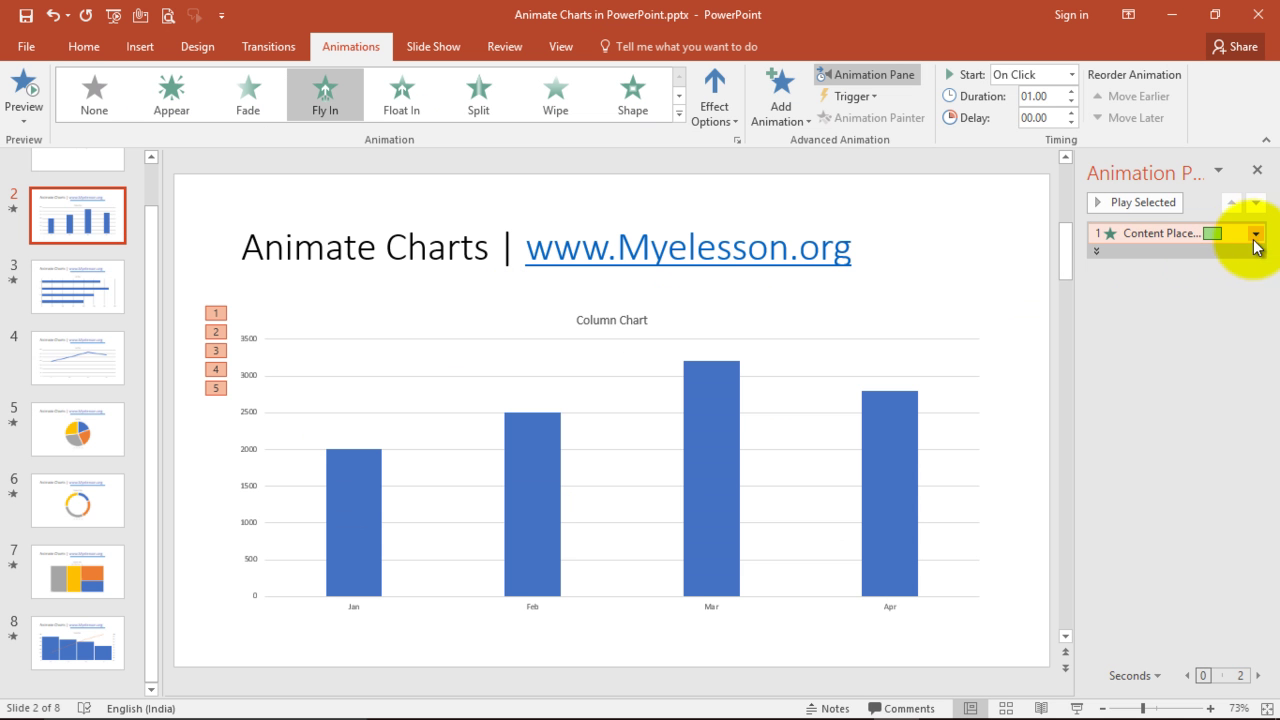
click(1256, 233)
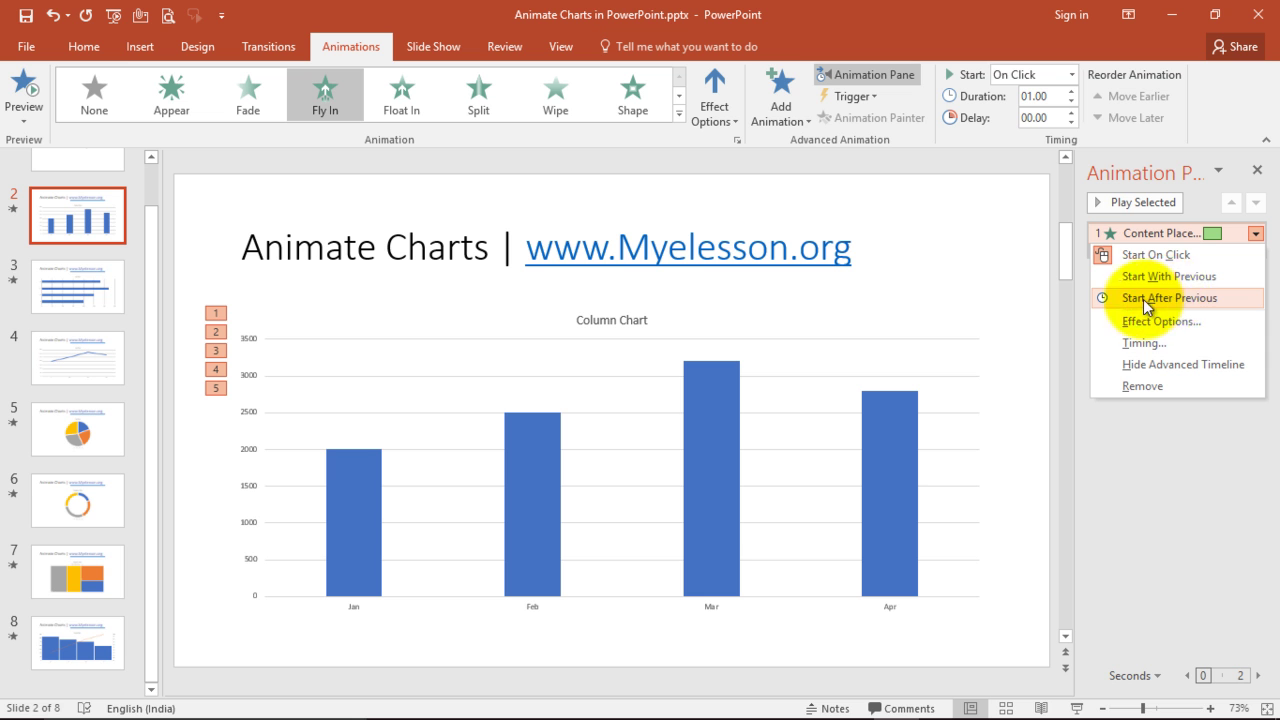